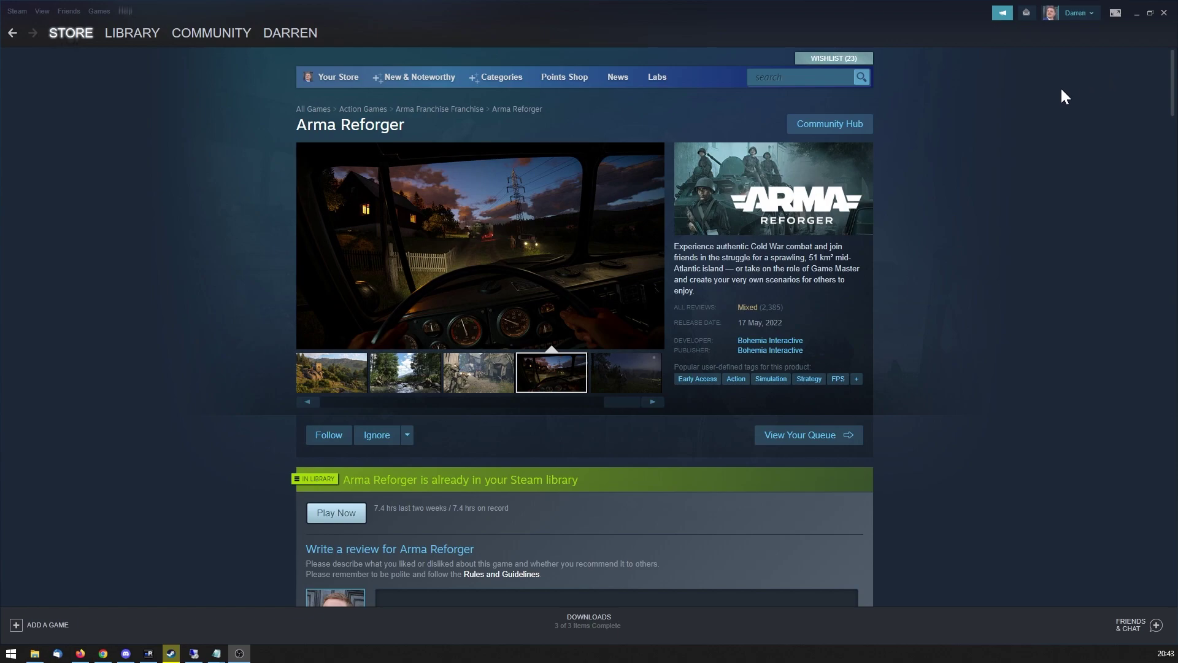
# Switch from Steam to the server's mRemoteNG remote desktop session.
pyautogui.click(148, 655)
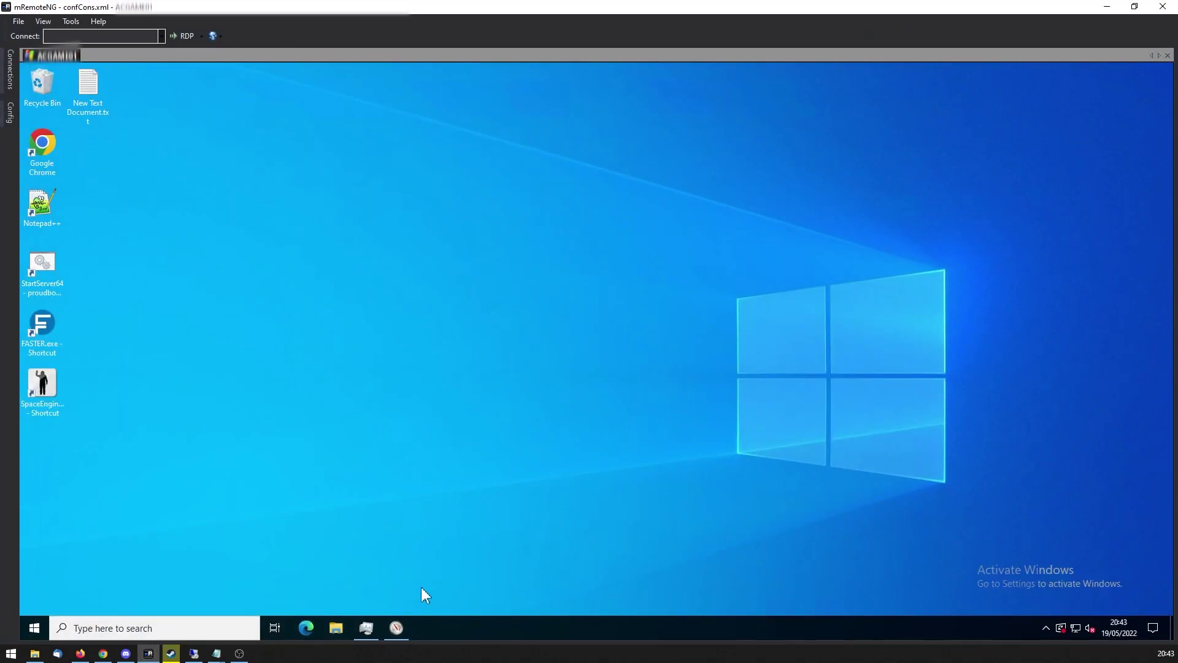
# Browse in File Explorer to D:\armareforger and into its Profiles folder.
pyautogui.click(338, 625)
pyautogui.scroll(-1, 315, 498)
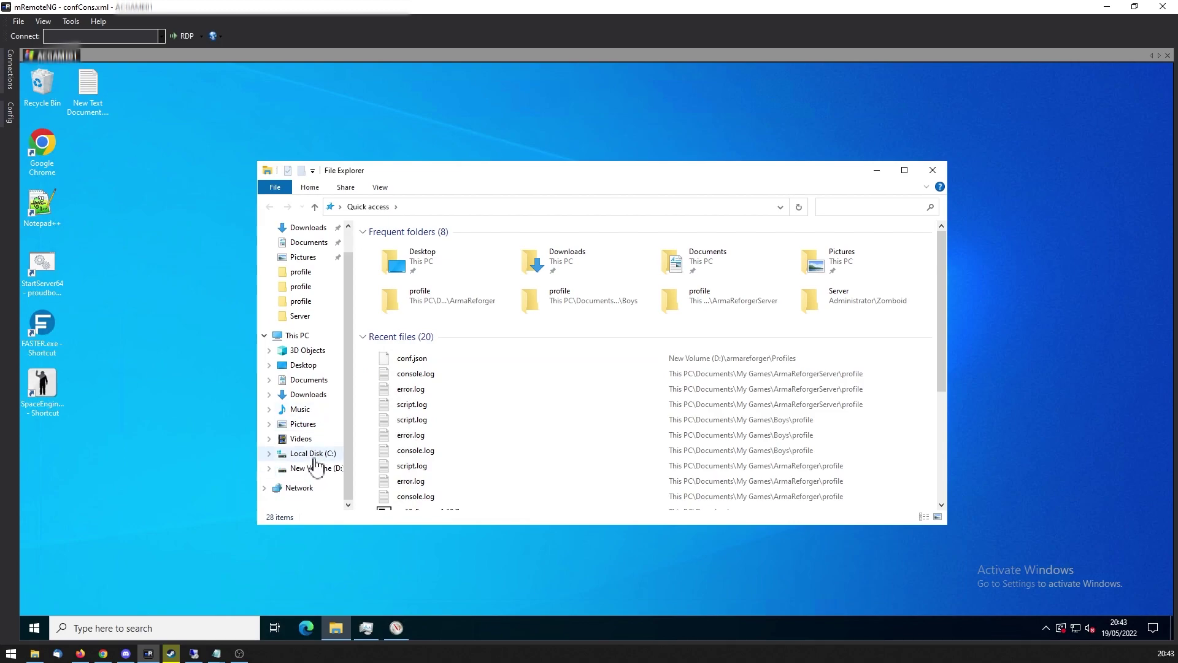
pyautogui.click(297, 336)
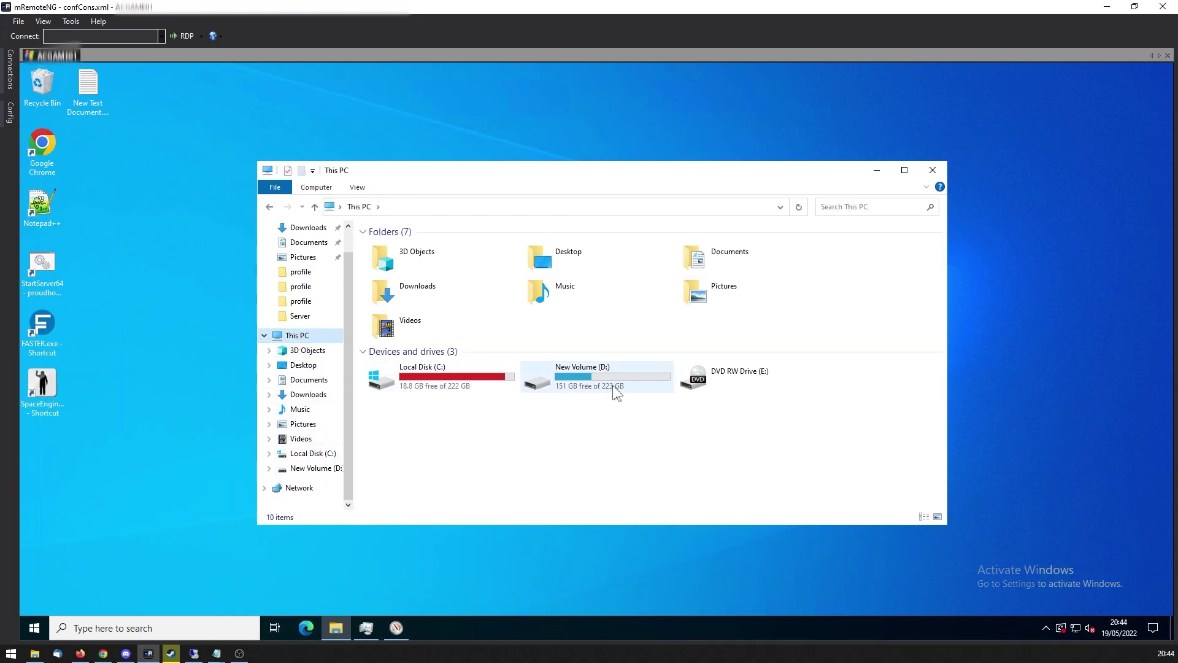
pyautogui.doubleClick(616, 393)
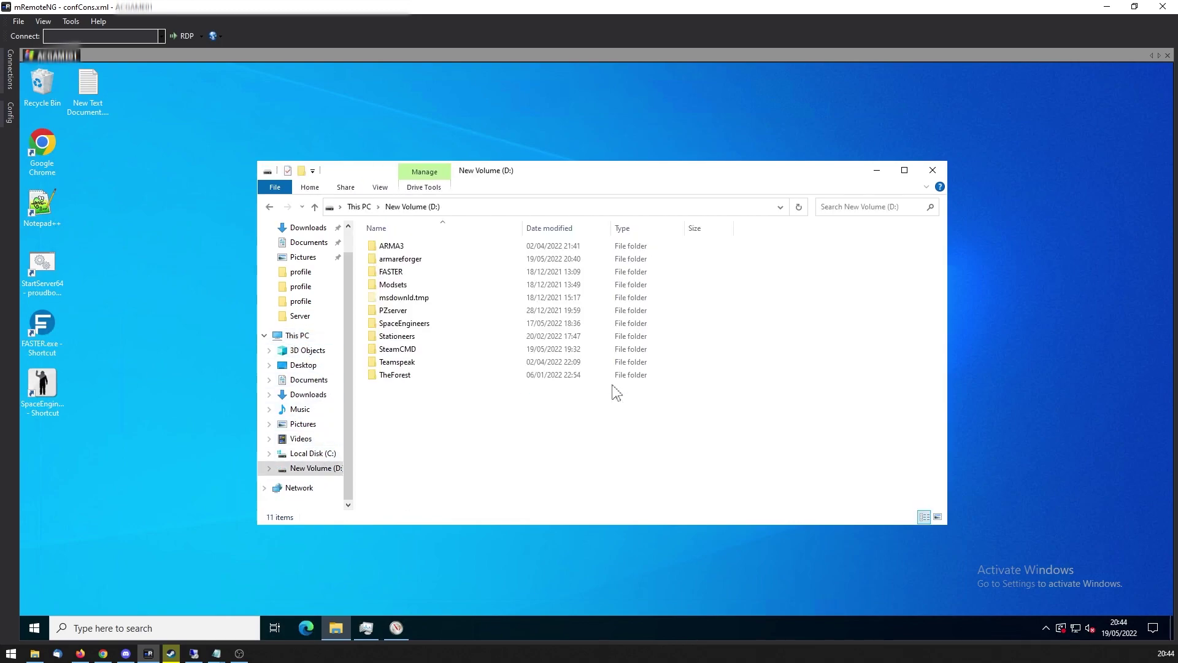
pyautogui.doubleClick(429, 262)
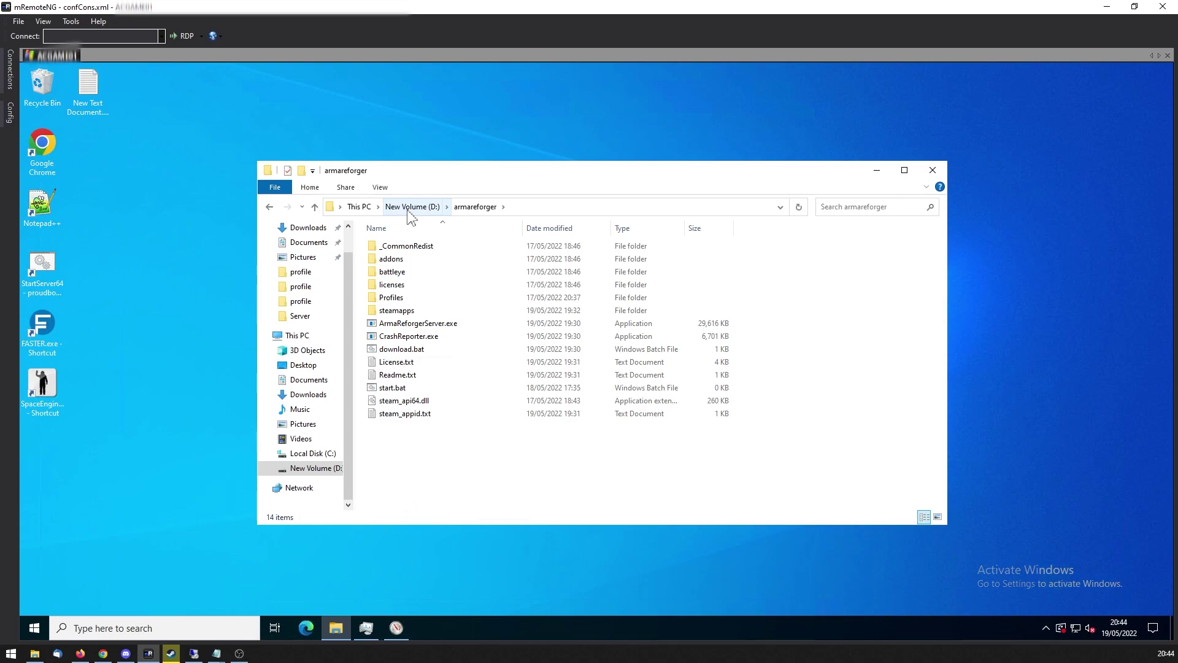
pyautogui.click(433, 326)
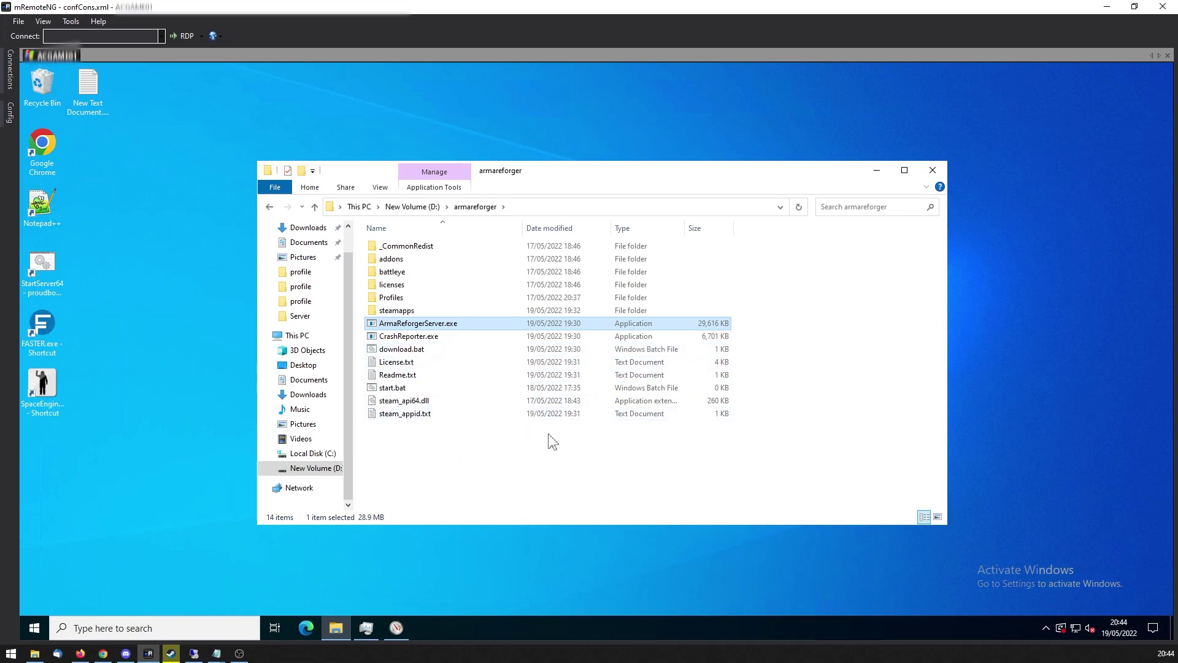
pyautogui.doubleClick(424, 301)
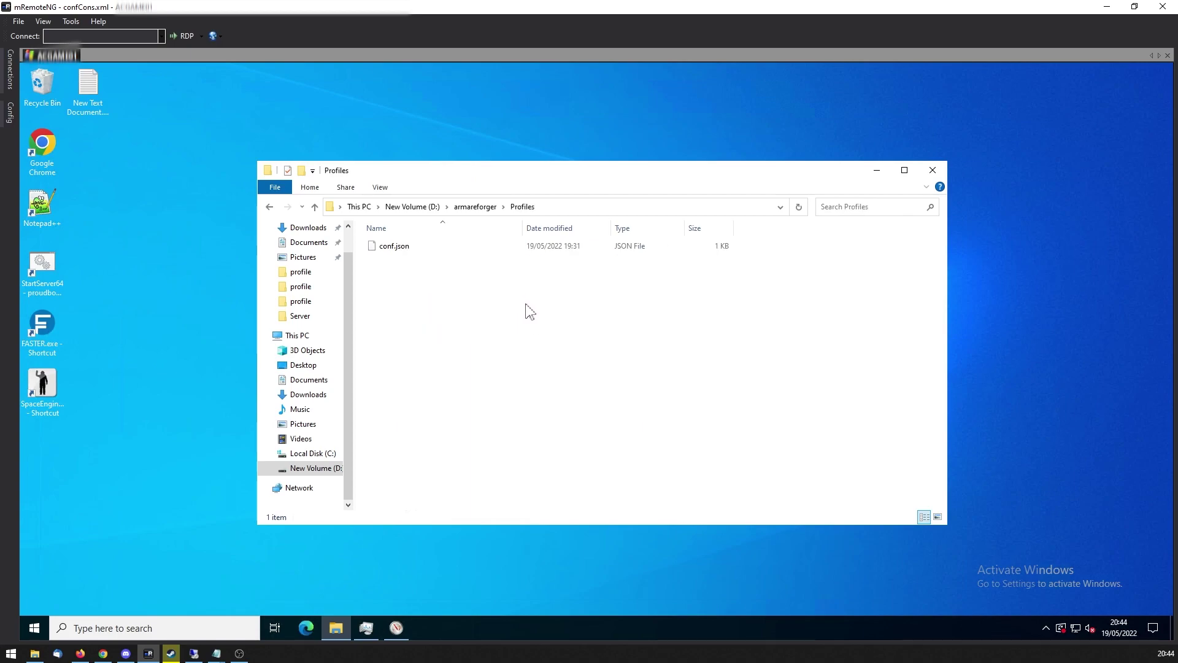
# Create a new text document named dedidemo.json in the Profiles folder.
pyautogui.rightClick(457, 340)
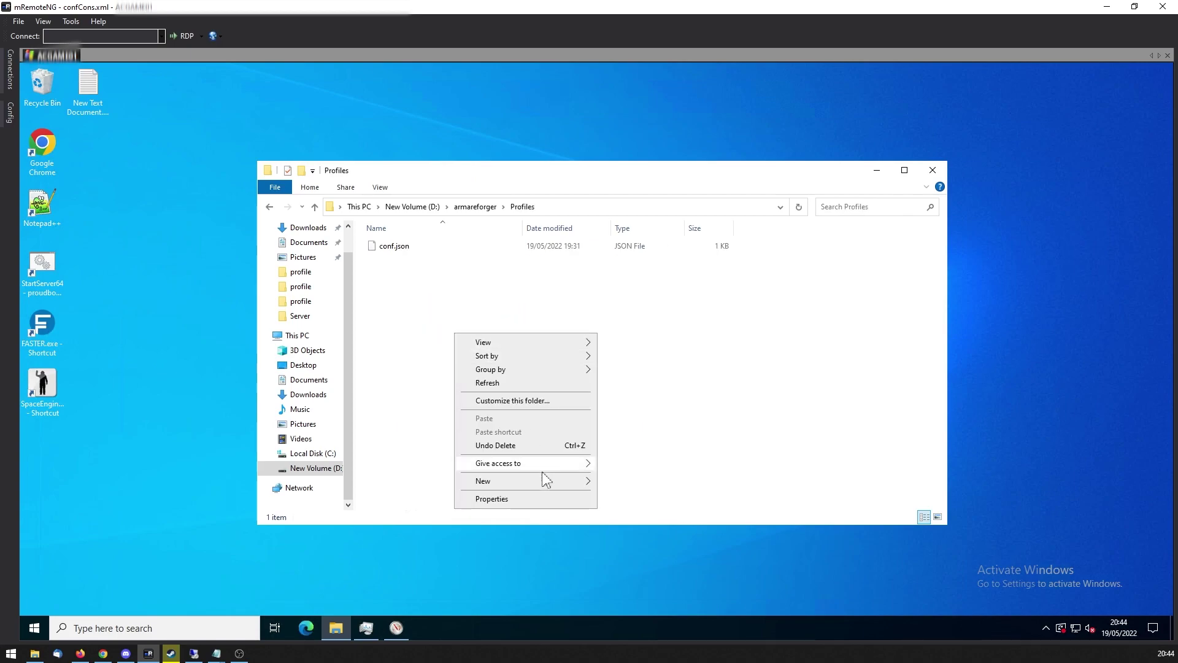
pyautogui.moveTo(551, 485)
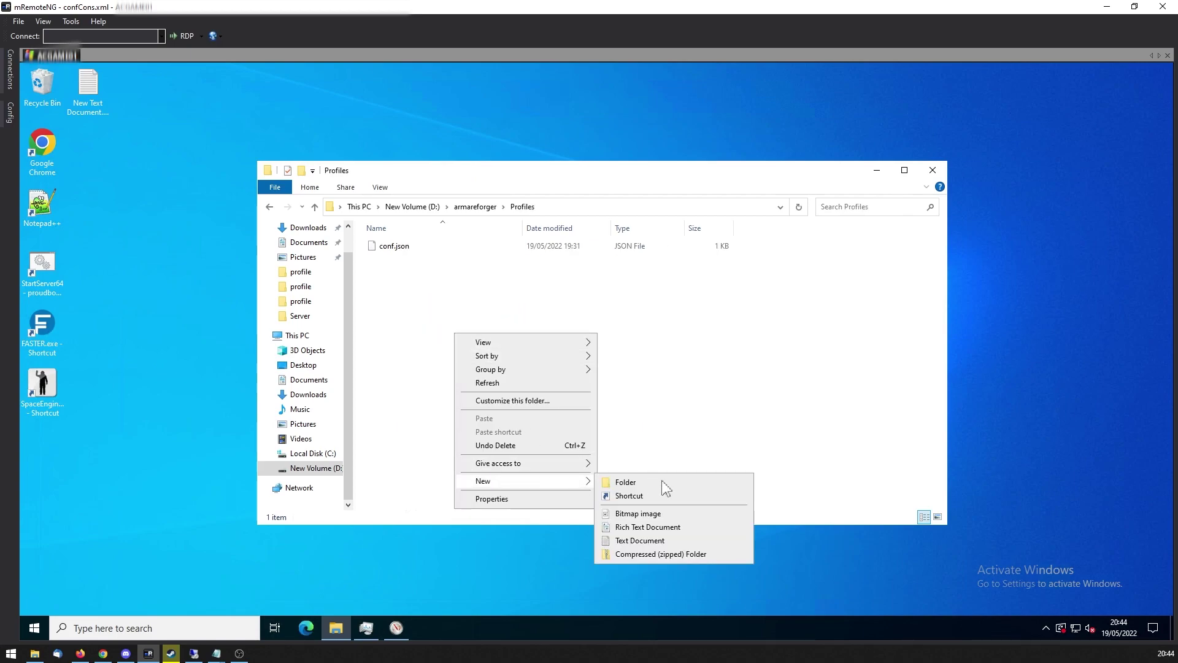
pyautogui.click(666, 541)
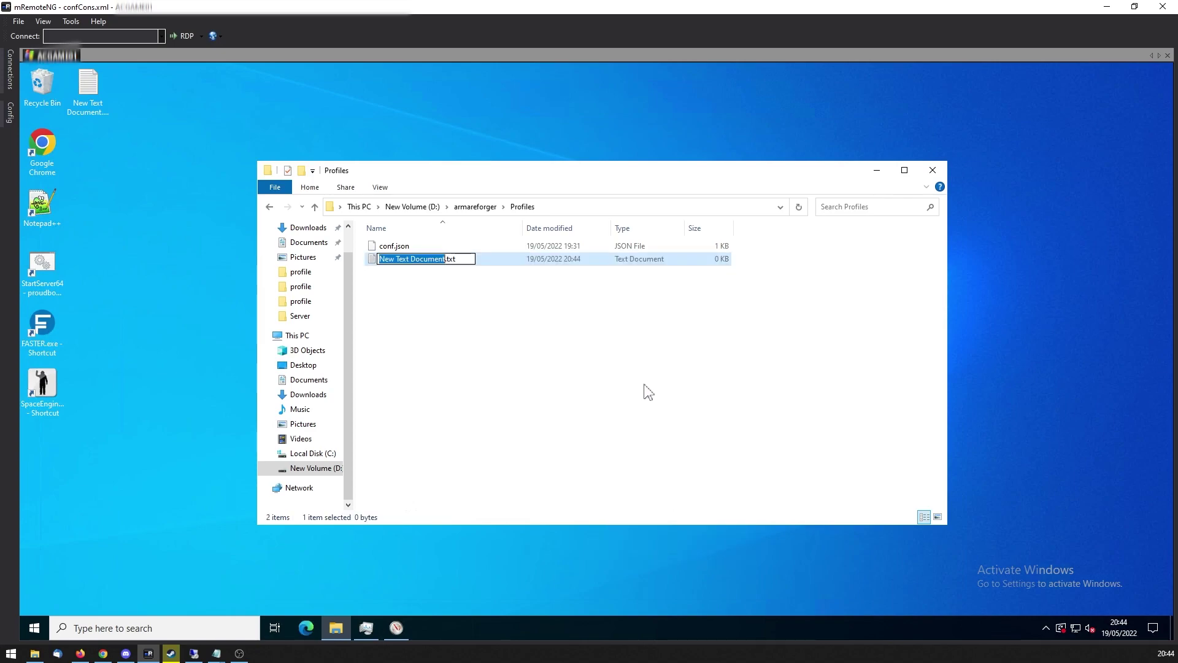
pyautogui.write('dedidem')
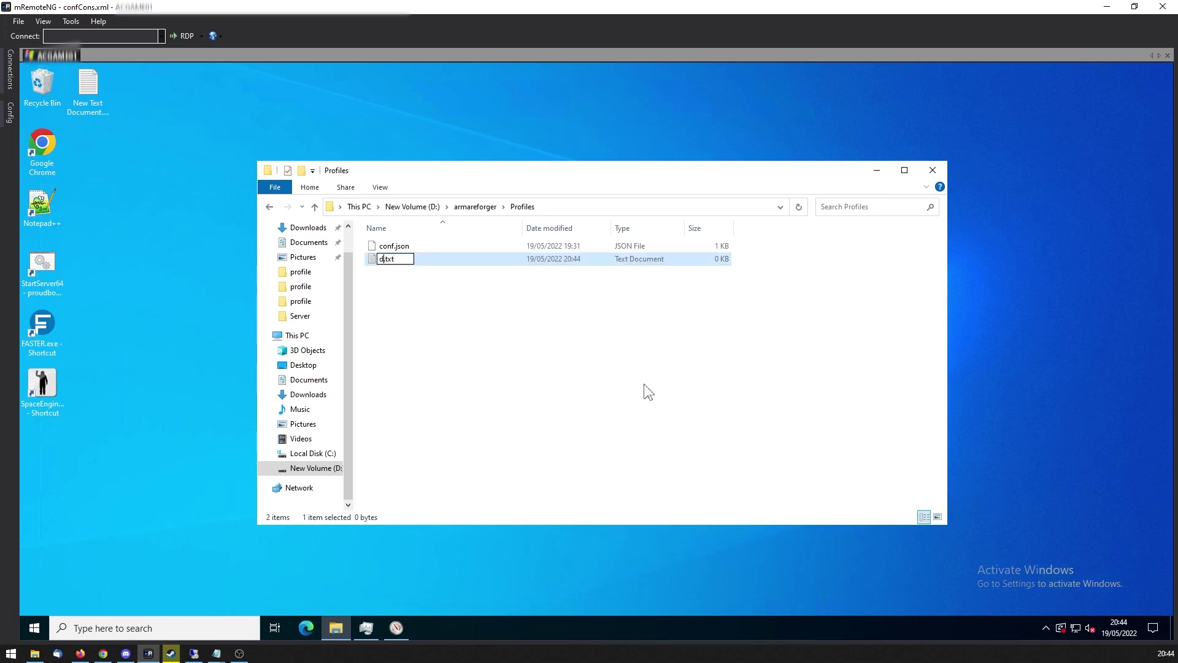
pyautogui.write('o.js')
pyautogui.write('on')
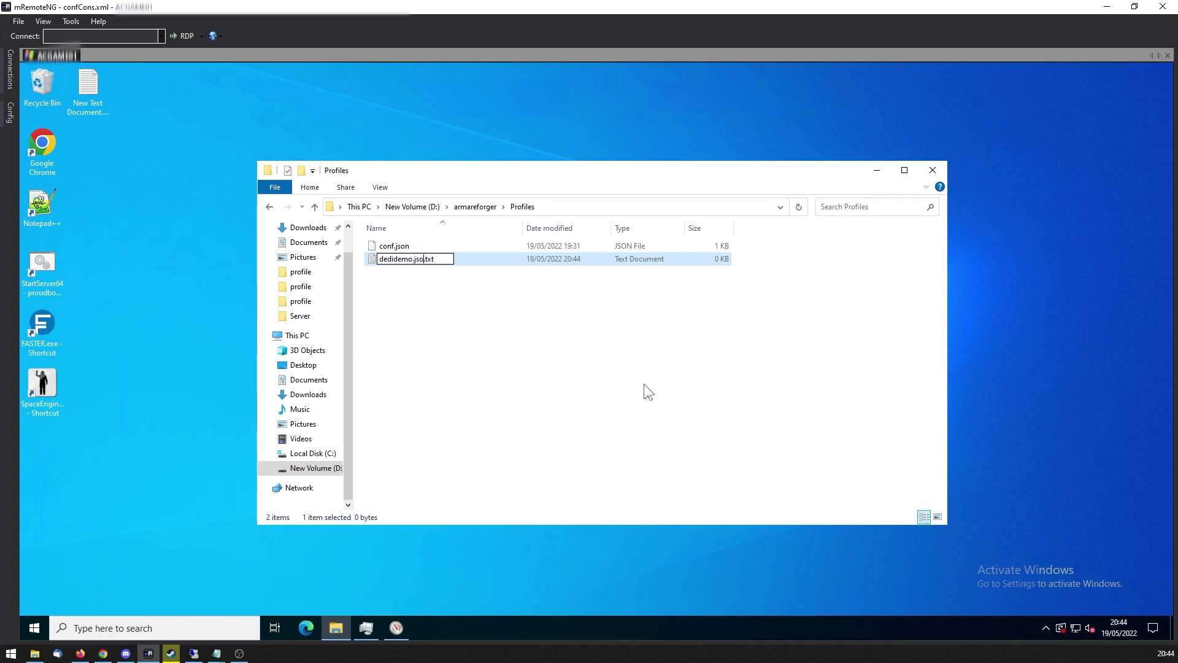
pyautogui.press('Return')
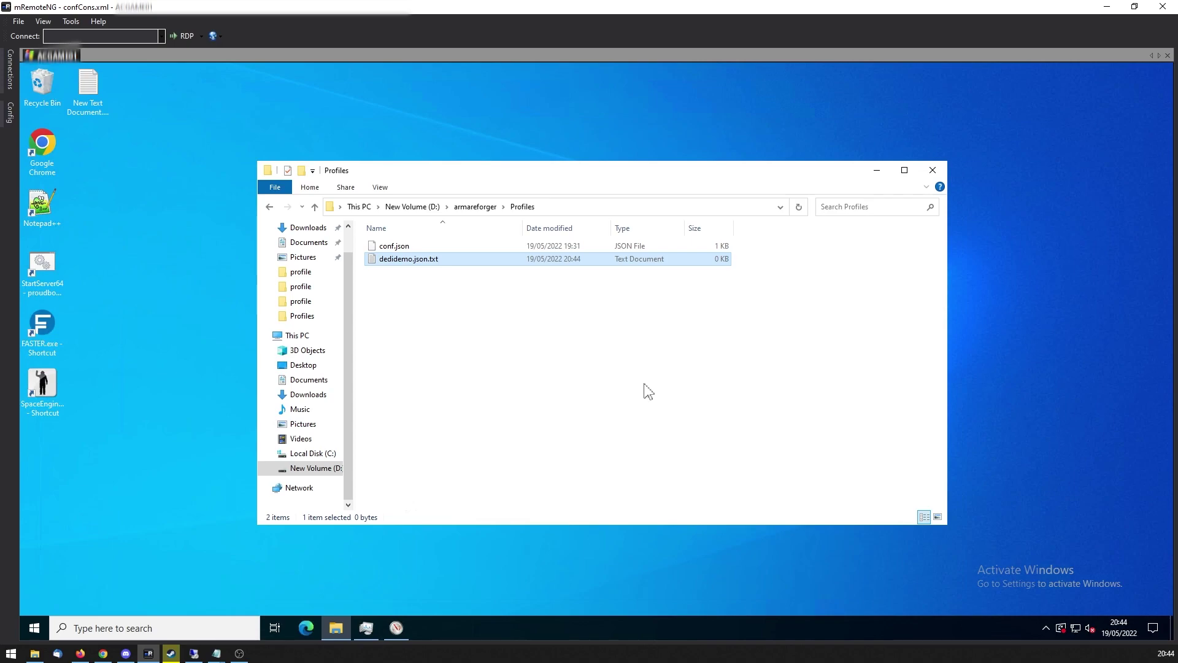
# Remove the .txt extension so the file becomes dedidemo.json, accepting the extension warning.
pyautogui.rightClick(440, 259)
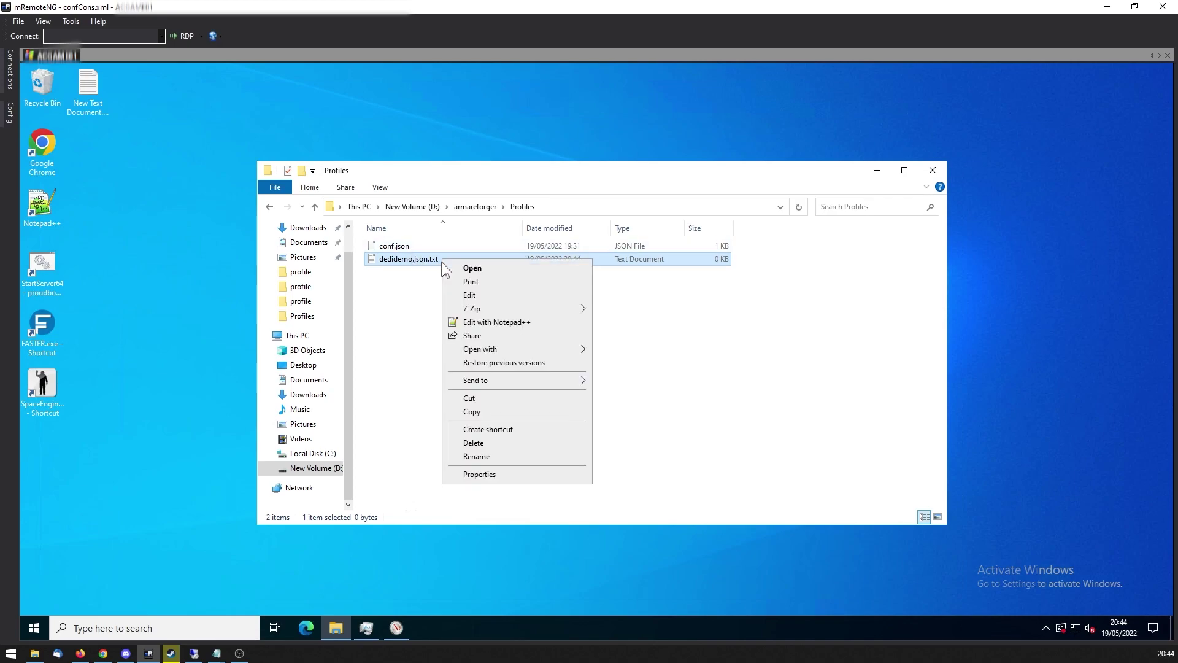
pyautogui.click(492, 457)
pyautogui.press('End')
pyautogui.press('BackSpace')
pyautogui.press('BackSpace')
pyautogui.press('BackSpace')
pyautogui.press('BackSpace')
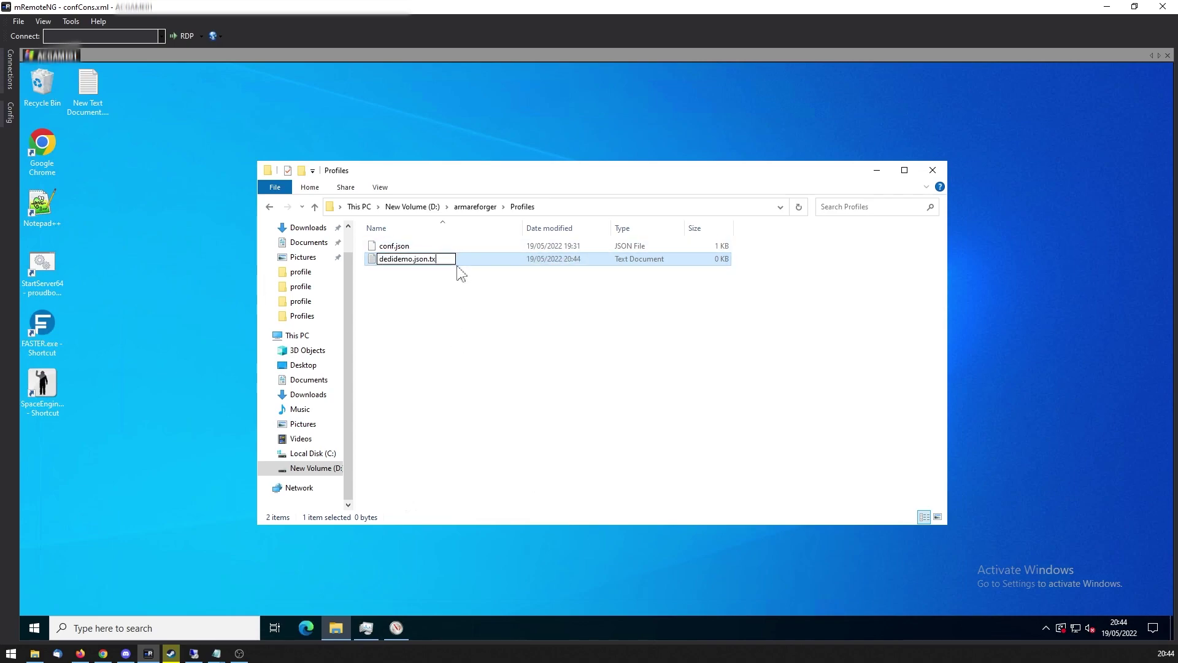
pyautogui.press('Return')
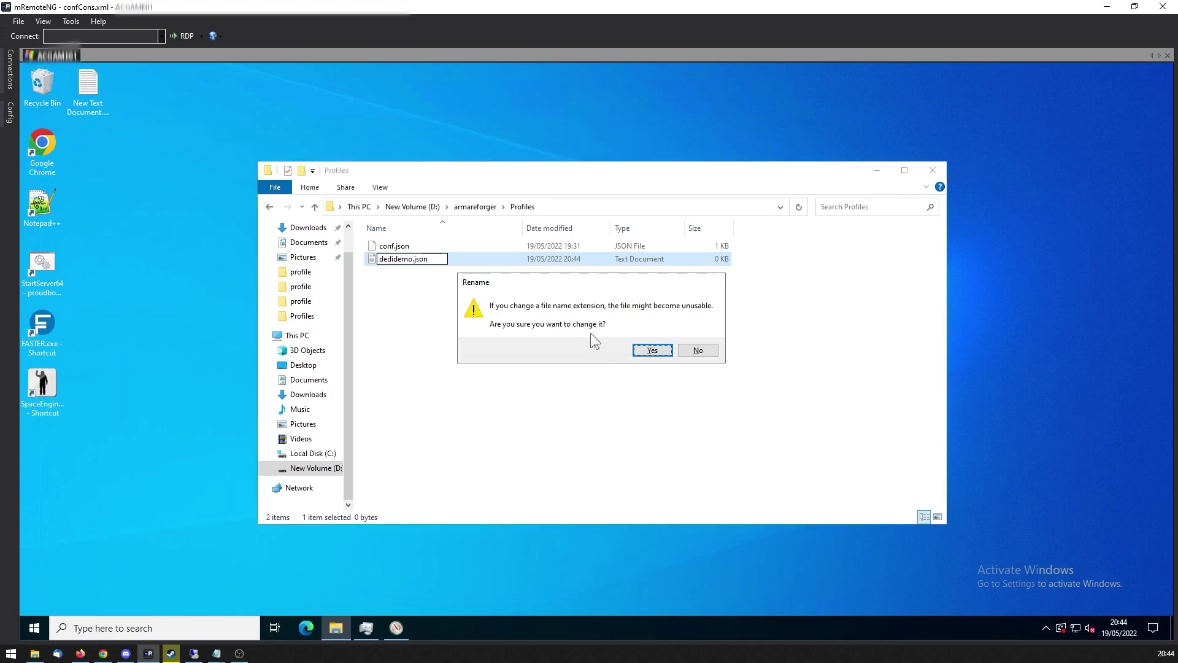
pyautogui.click(651, 351)
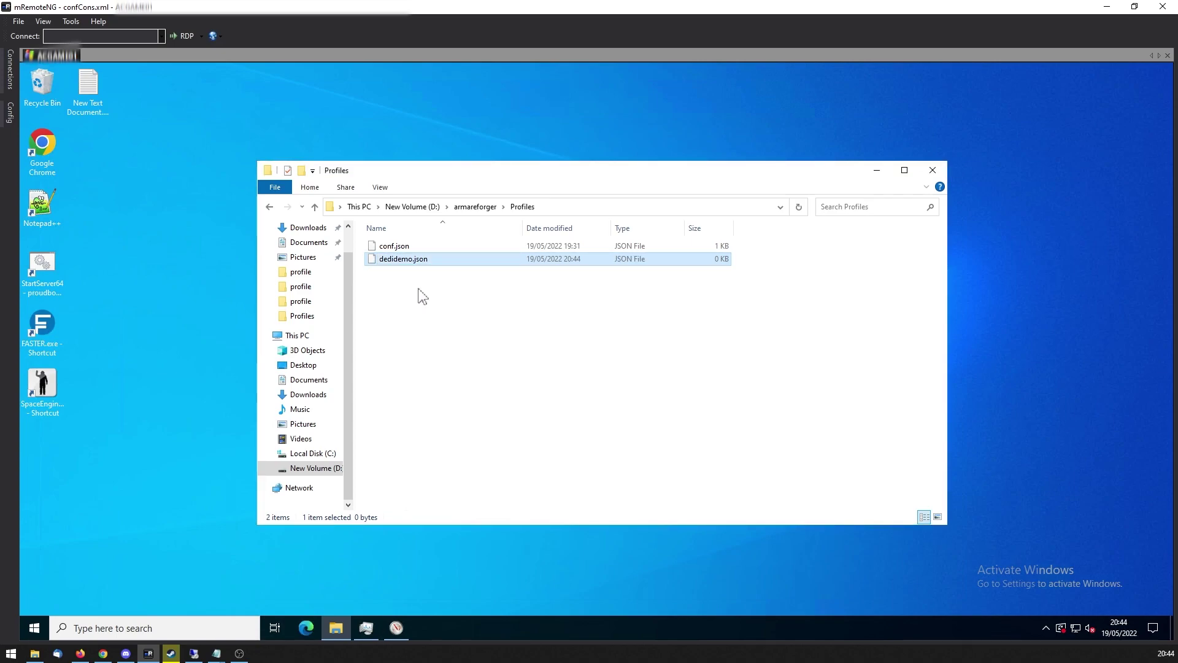
pyautogui.doubleClick(424, 262)
# Dismiss the Open With chooser and open dedidemo.json with Edit with Notepad++.
pyautogui.click(529, 281)
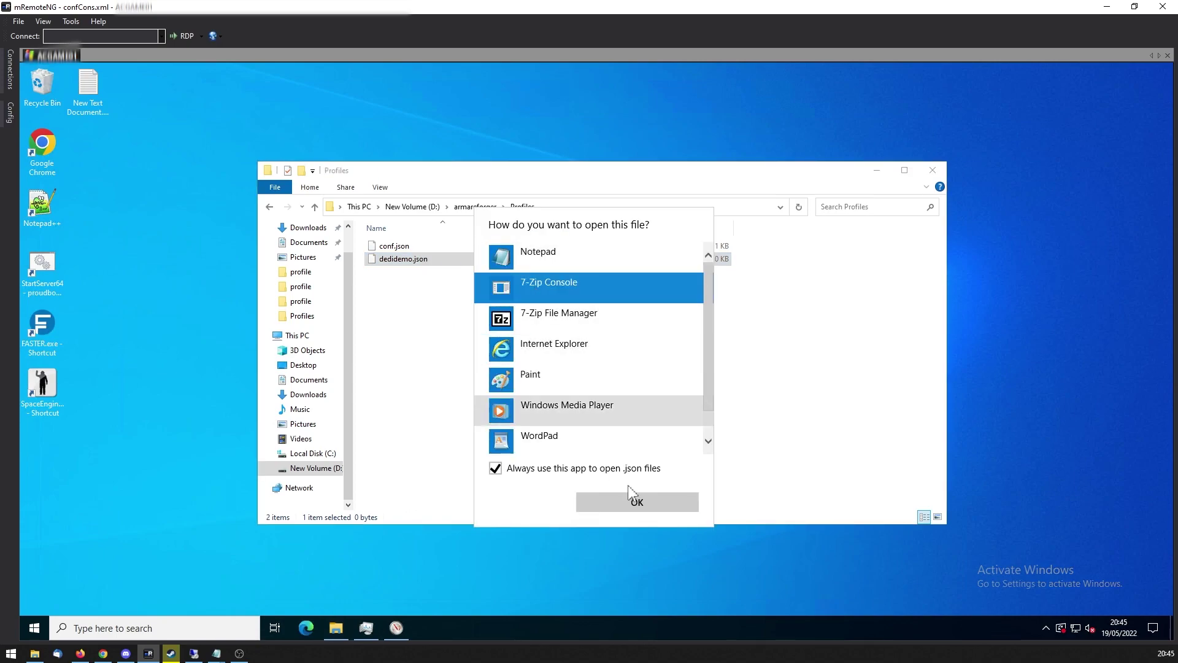
pyautogui.scroll(-1, 605, 392)
pyautogui.scroll(1, 626, 389)
pyautogui.scroll(-1, 589, 430)
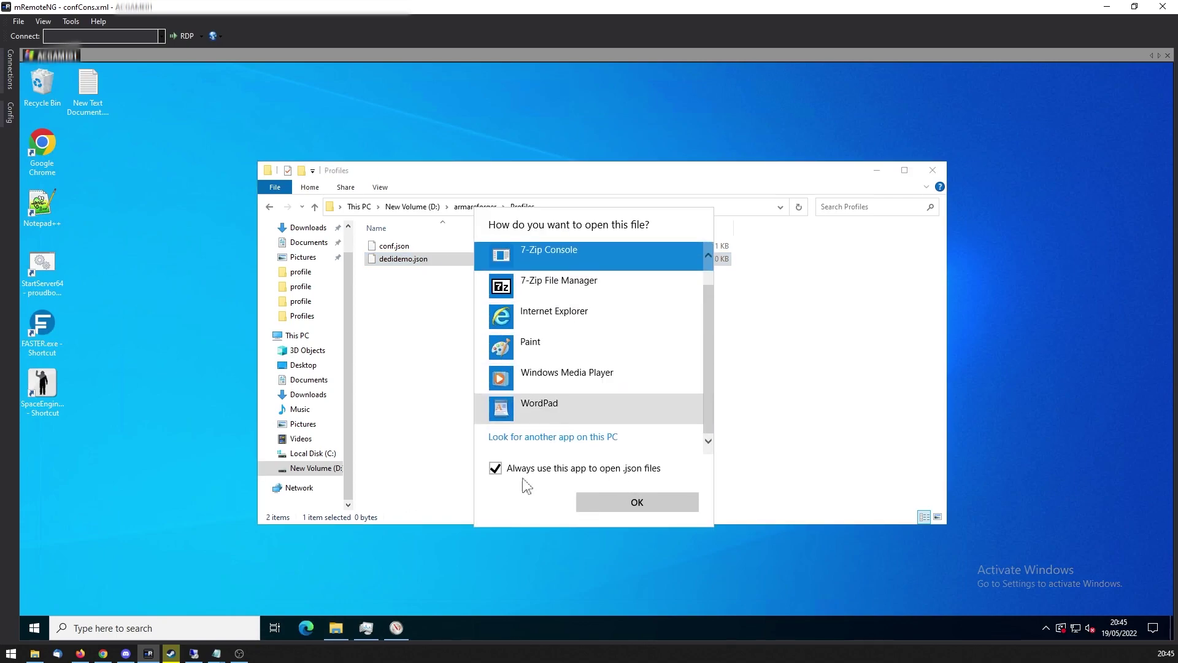
pyautogui.scroll(1, 593, 420)
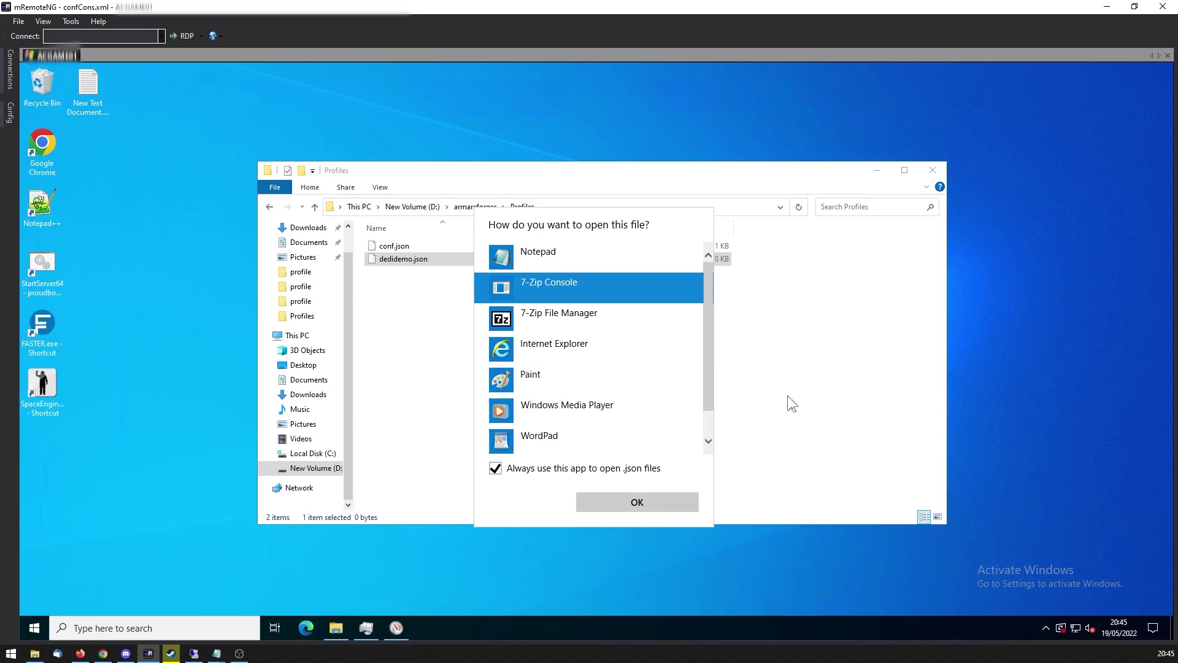
pyautogui.click(798, 402)
pyautogui.rightClick(442, 260)
pyautogui.click(496, 293)
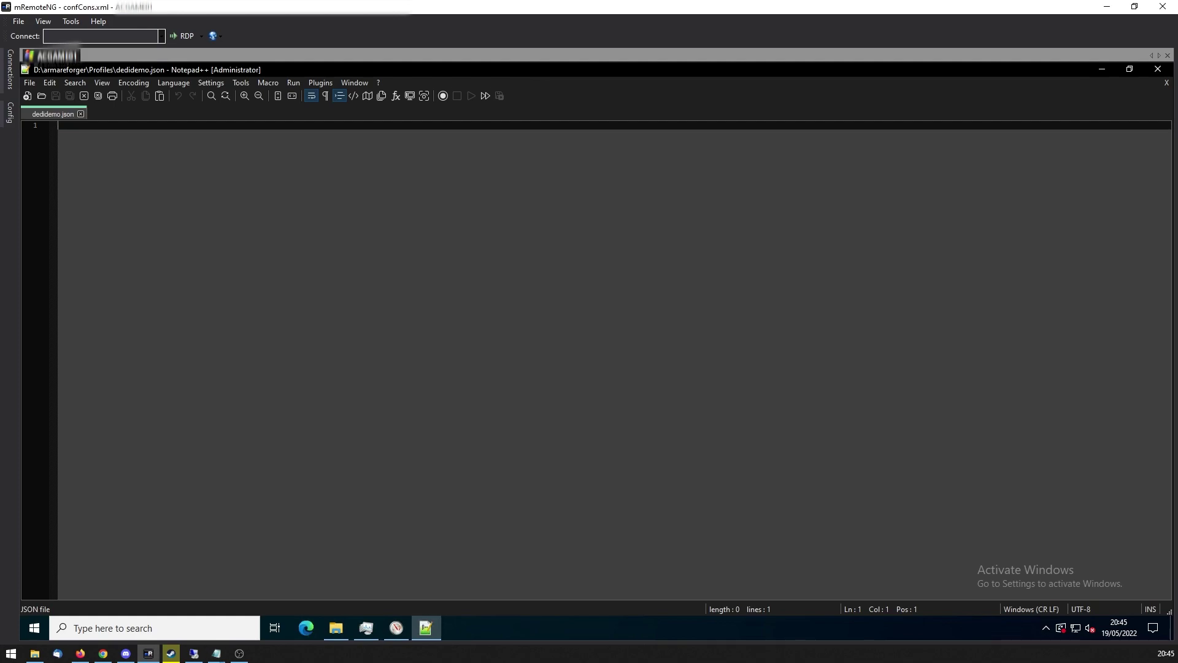
# Paste the 27-line server JSON (region GB, ports 2001, 23_Campaign) and highlight the dedicatedServerId line.
pyautogui.hotkey('ctrl', 'v')
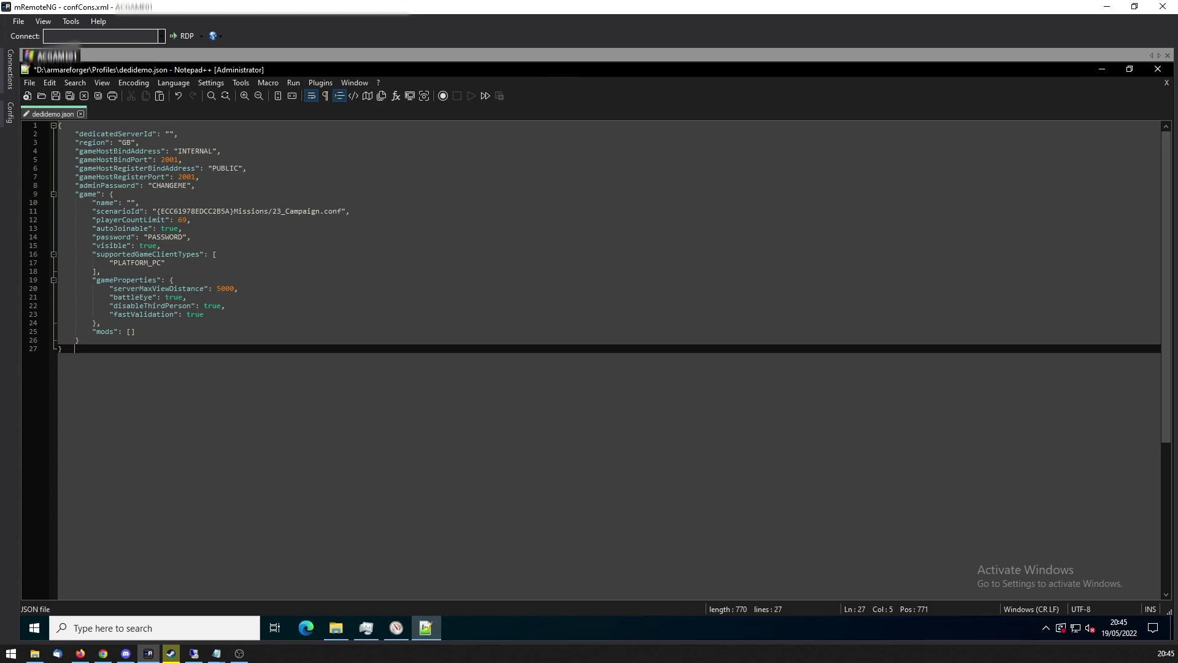
pyautogui.moveTo(178, 134); pyautogui.dragTo(74, 134)
pyautogui.click(177, 133)
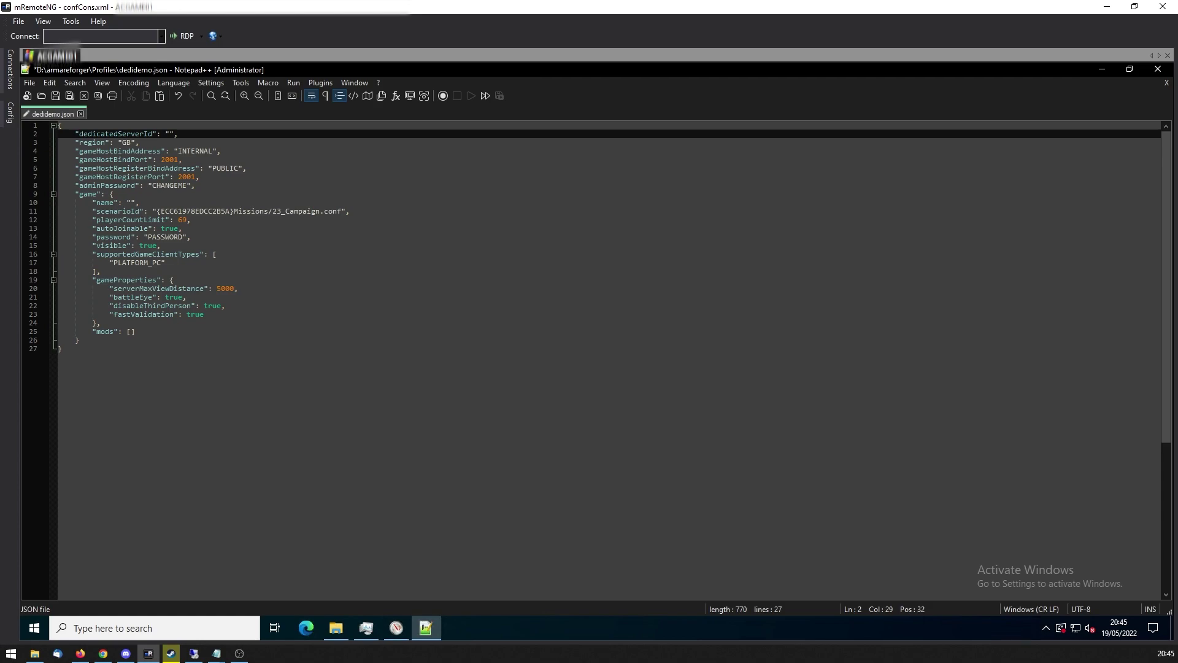
pyautogui.moveTo(140, 143); pyautogui.dragTo(75, 142)
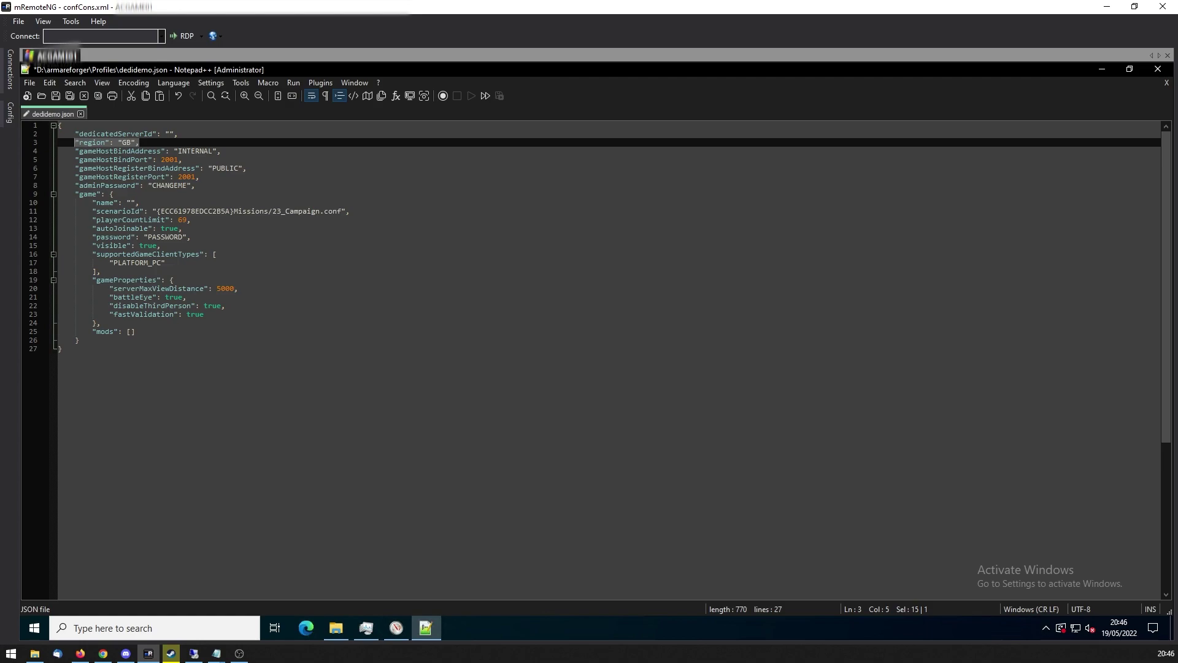
pyautogui.click(219, 151)
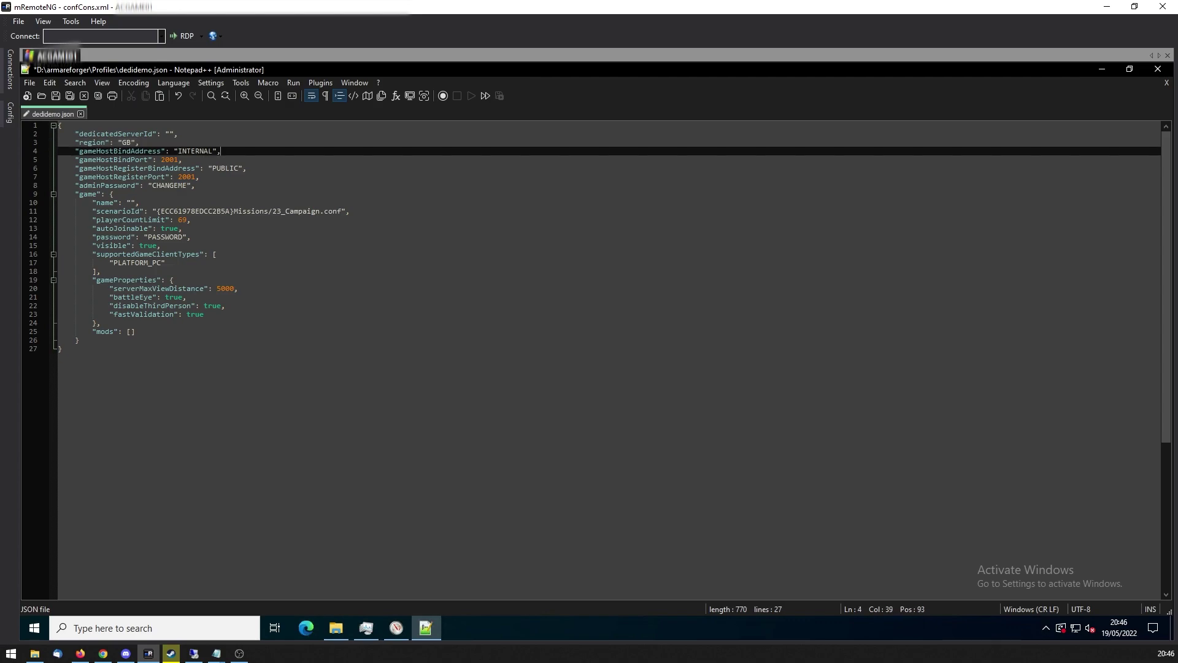
pyautogui.moveTo(178, 151); pyautogui.dragTo(213, 151)
pyautogui.click(220, 151)
pyautogui.click(163, 159)
pyautogui.click(181, 176)
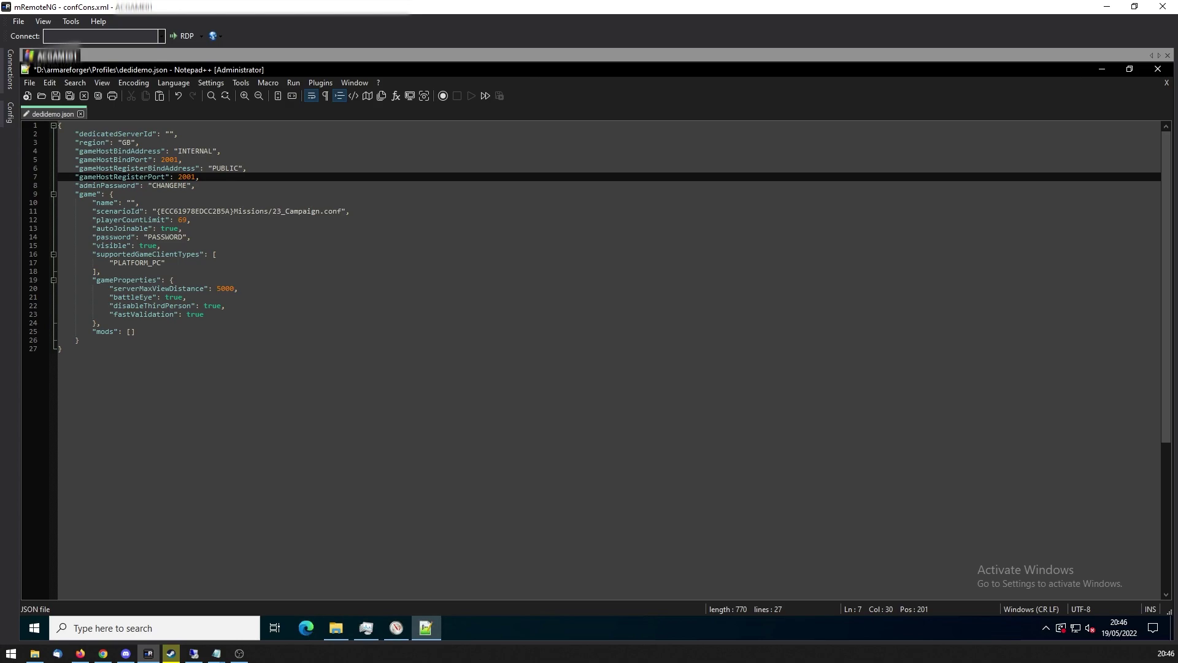
pyautogui.doubleClick(227, 170)
pyautogui.doubleClick(194, 151)
pyautogui.click(211, 167)
pyautogui.click(194, 151)
pyautogui.doubleClick(194, 151)
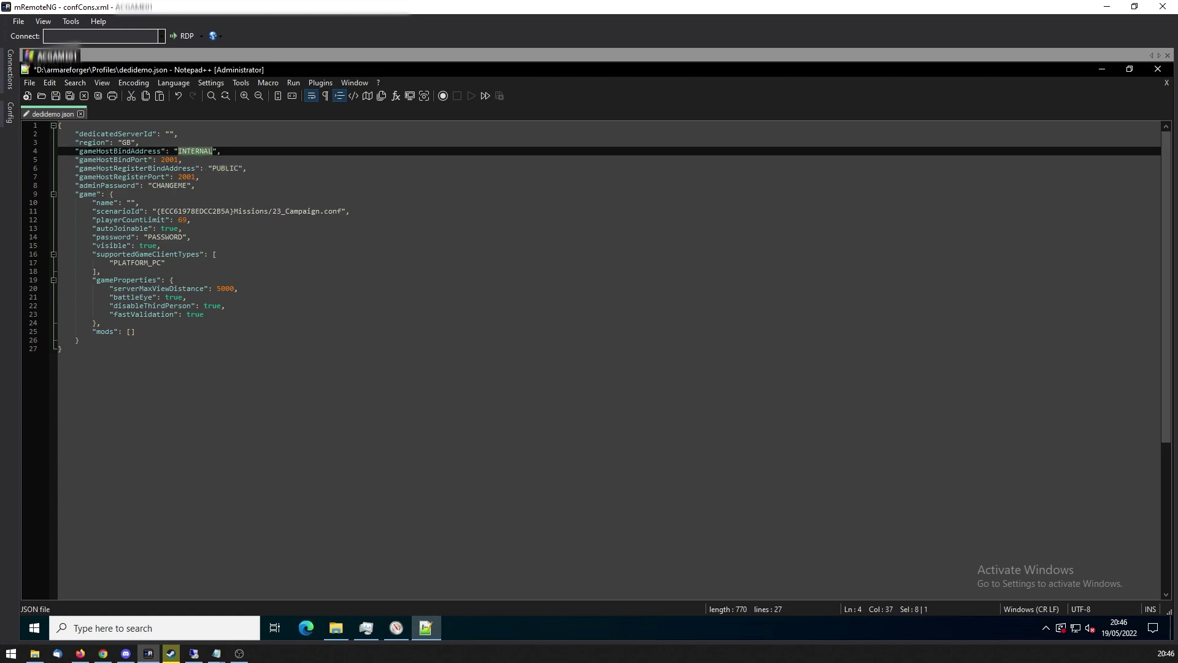
pyautogui.click(220, 168)
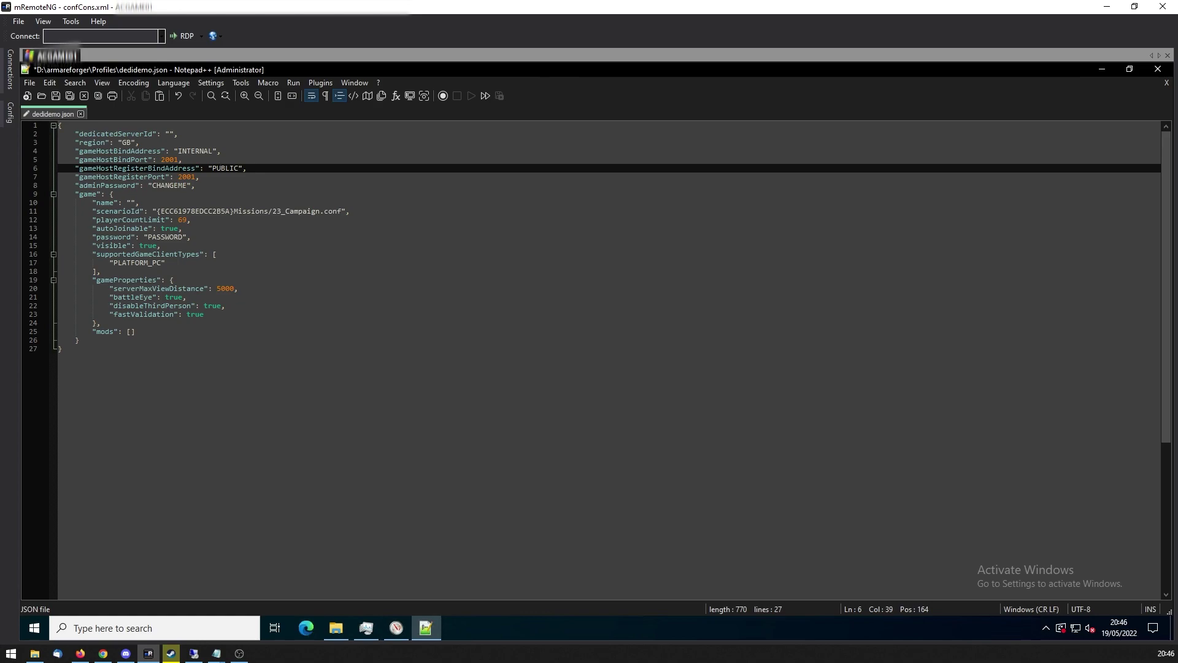
# Launch Command Prompt via cmd and run ipconfig.
pyautogui.click(35, 627)
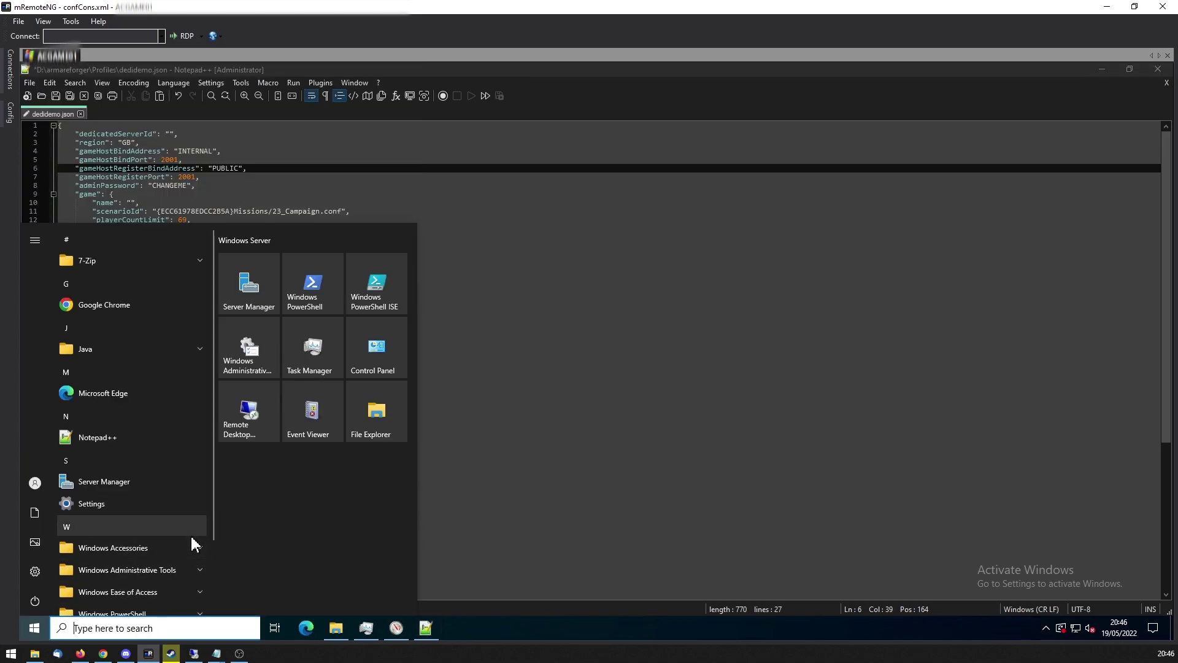
pyautogui.write('cmd')
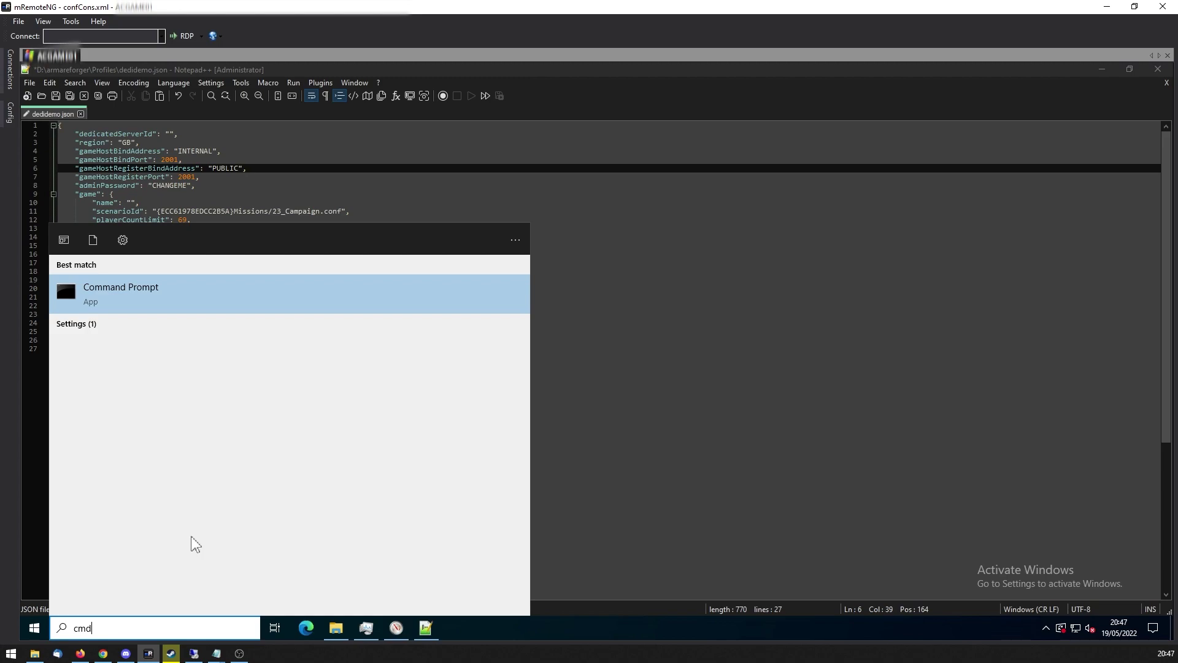
pyautogui.press('Return')
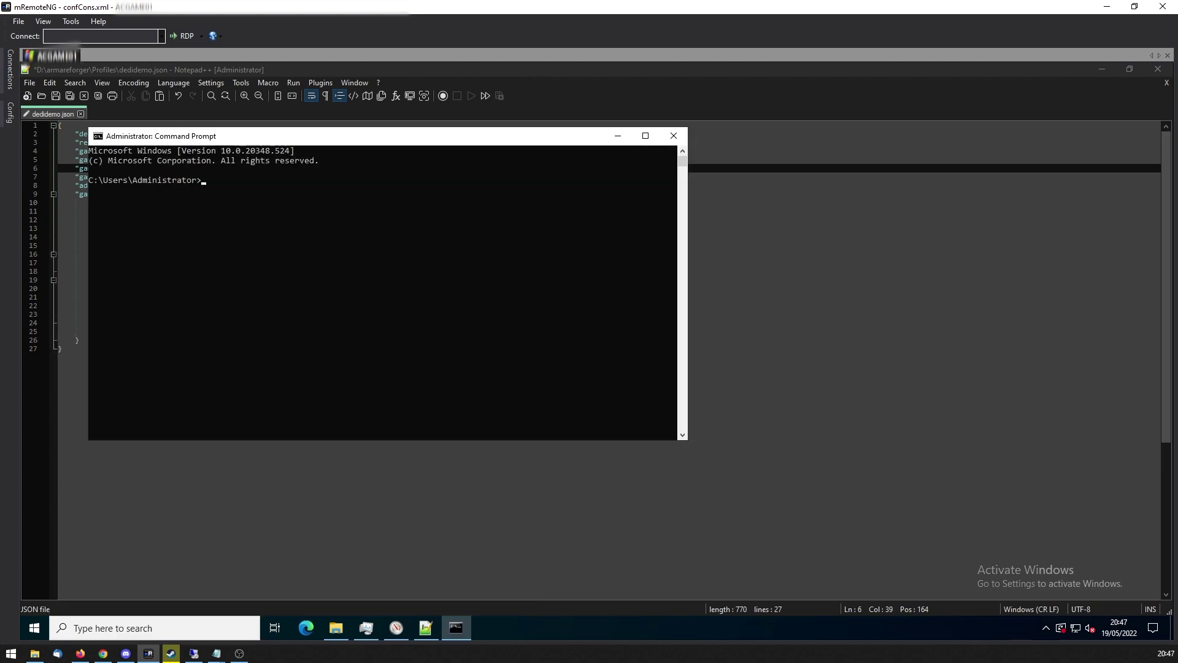
pyautogui.write('ipconfig')
pyautogui.press('Return')
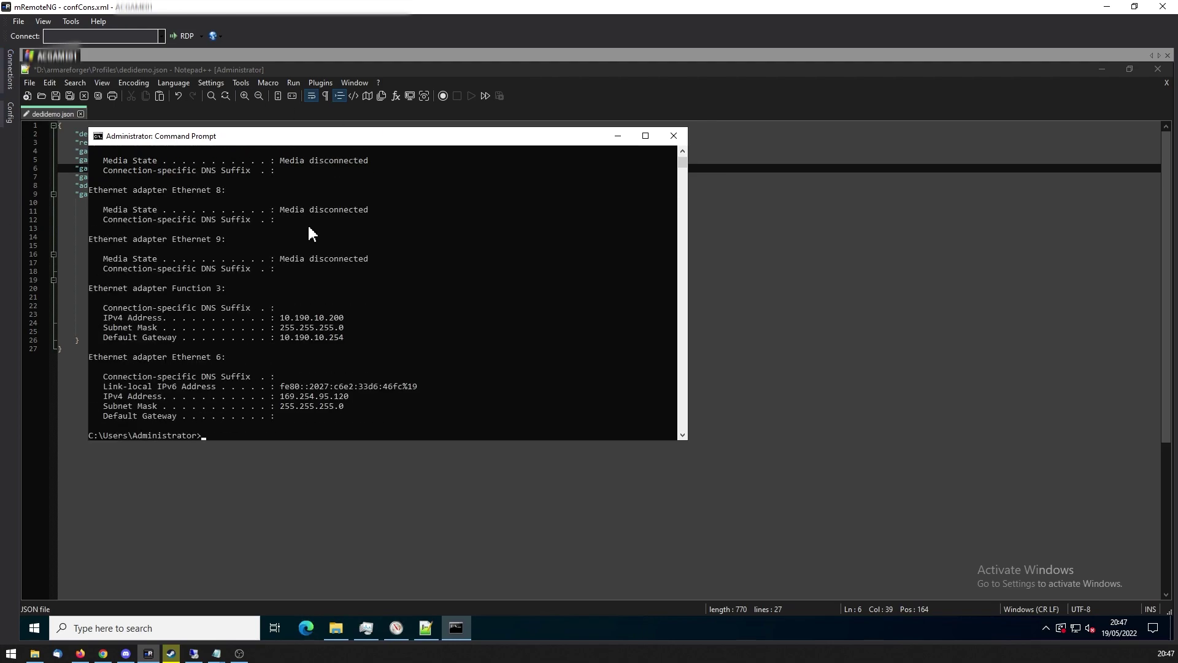
# Find and highlight Function 3's IPv4 address 10.190.10.200, then minimize Command Prompt.
pyautogui.scroll(7, 345, 273)
pyautogui.scroll(7, 307, 299)
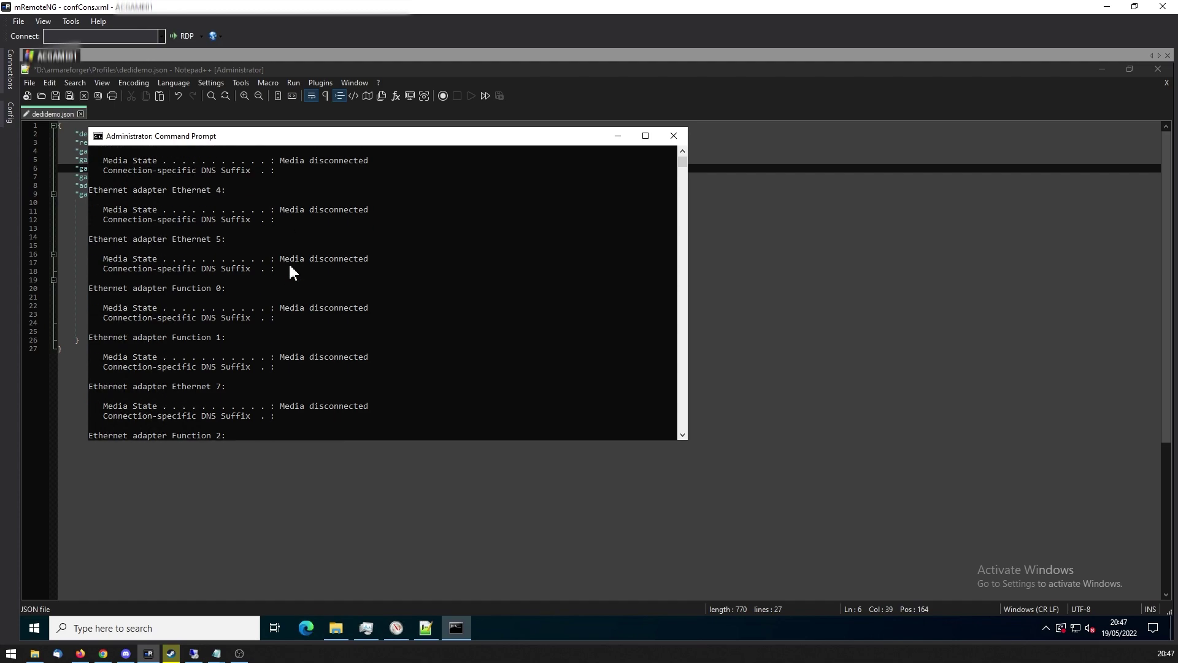
pyautogui.scroll(-13, 314, 273)
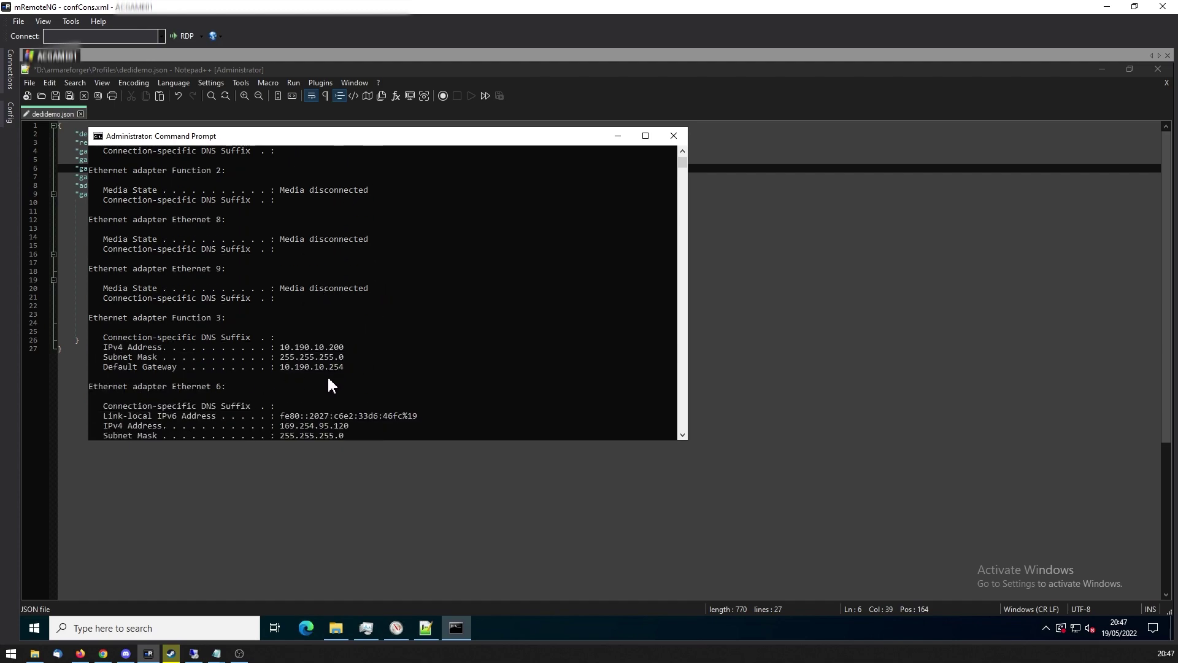
pyautogui.scroll(1, 330, 382)
pyautogui.moveTo(281, 376); pyautogui.dragTo(341, 376)
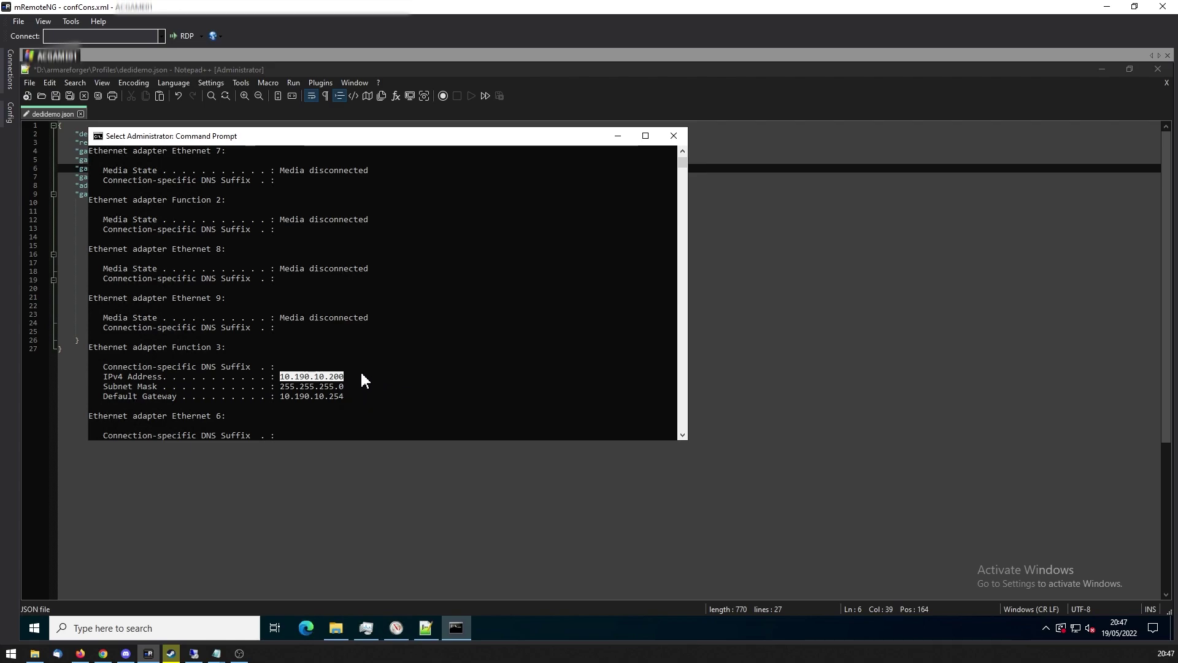
pyautogui.click(361, 376)
pyautogui.click(351, 379)
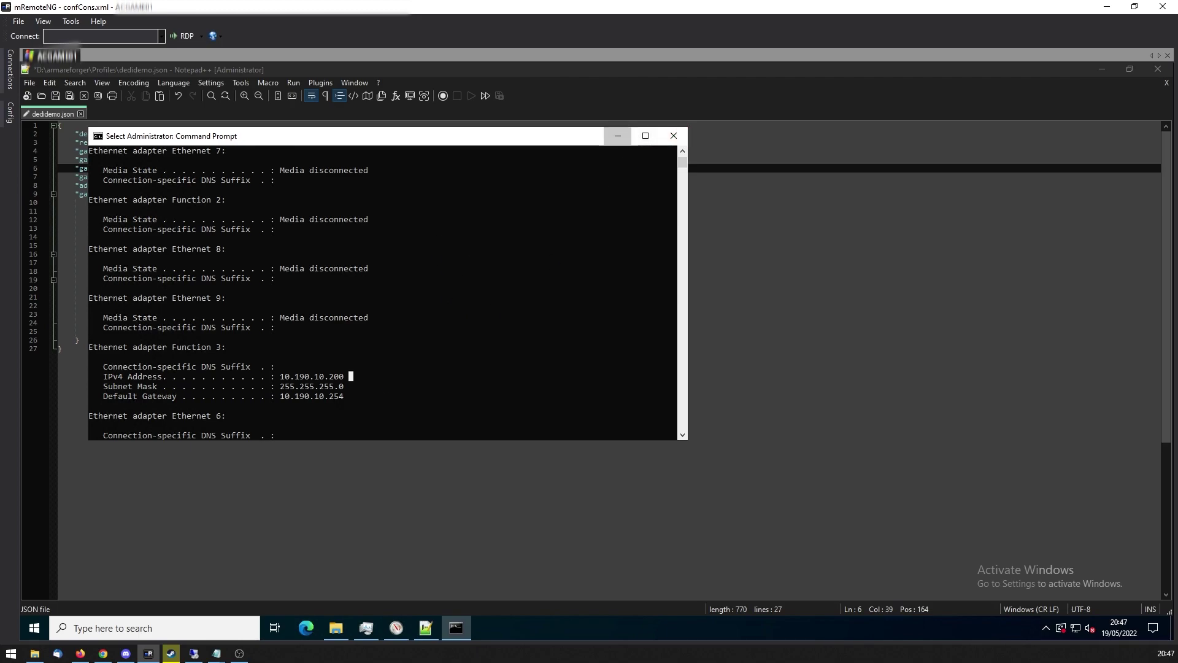
pyautogui.click(617, 136)
# Replace INTERNAL with 10.190.10.200, PUBLIC with 81.12.34.56.789, and CHANGEME with a new admin password.
pyautogui.doubleClick(194, 151)
pyautogui.write('10.190.')
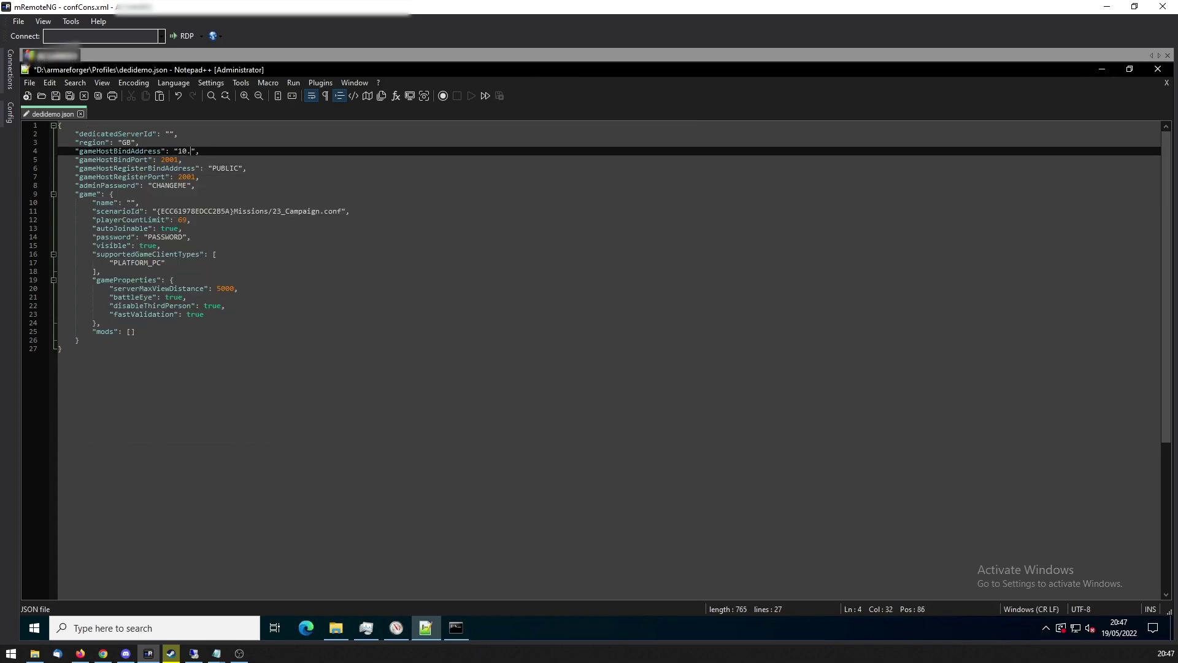
pyautogui.write('10.200')
pyautogui.doubleClick(225, 169)
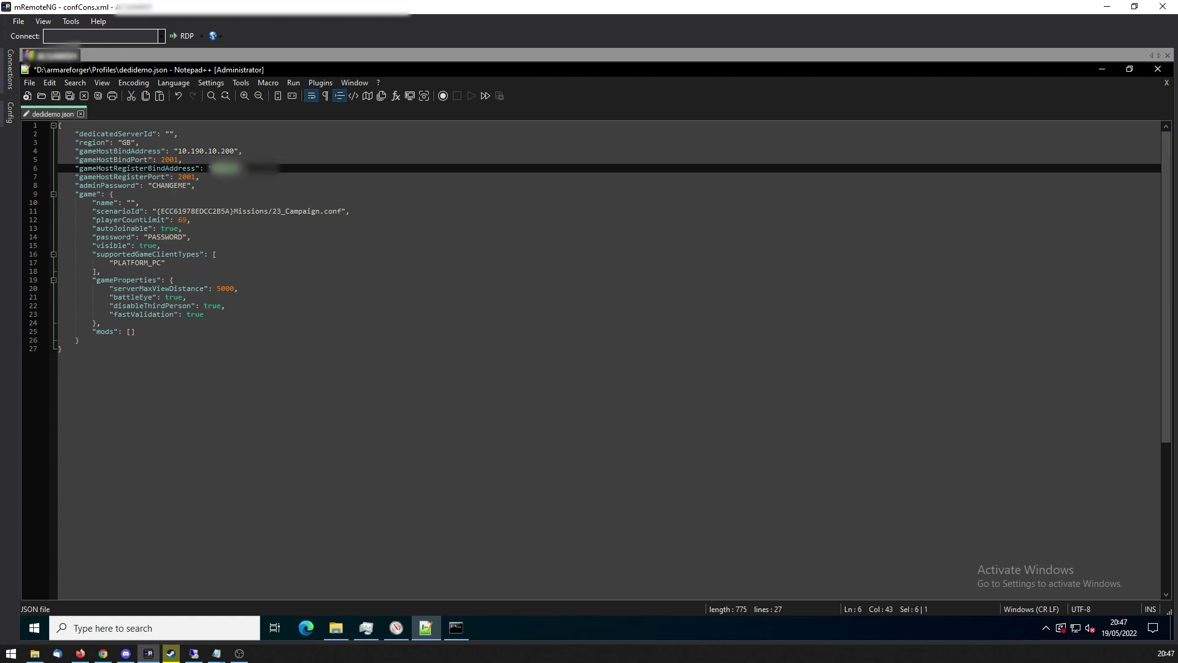
pyautogui.write('81.12.34.56.789')
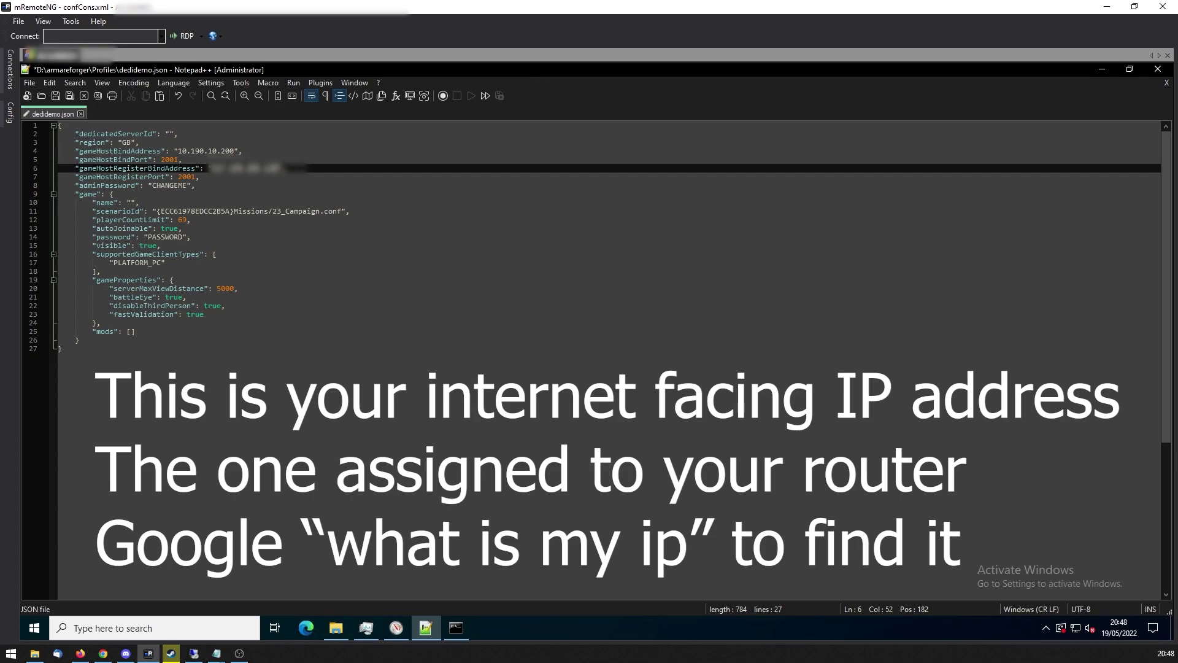
pyautogui.doubleClick(170, 185)
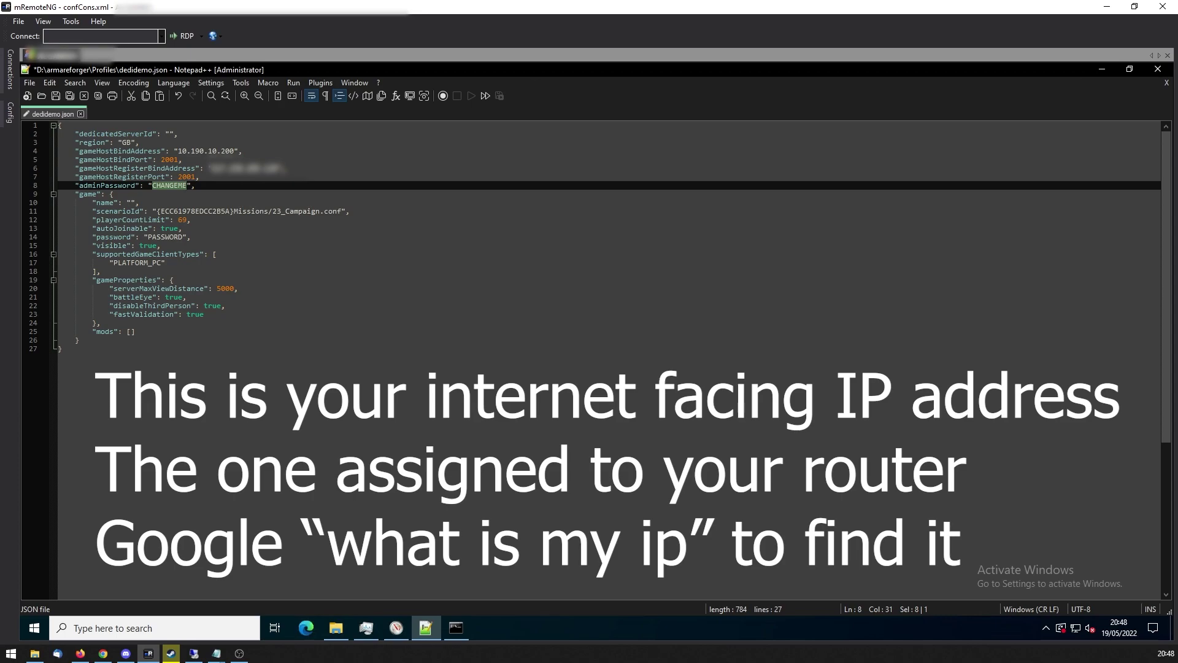
pyautogui.write('test')
pyautogui.moveTo(157, 211); pyautogui.dragTo(341, 211)
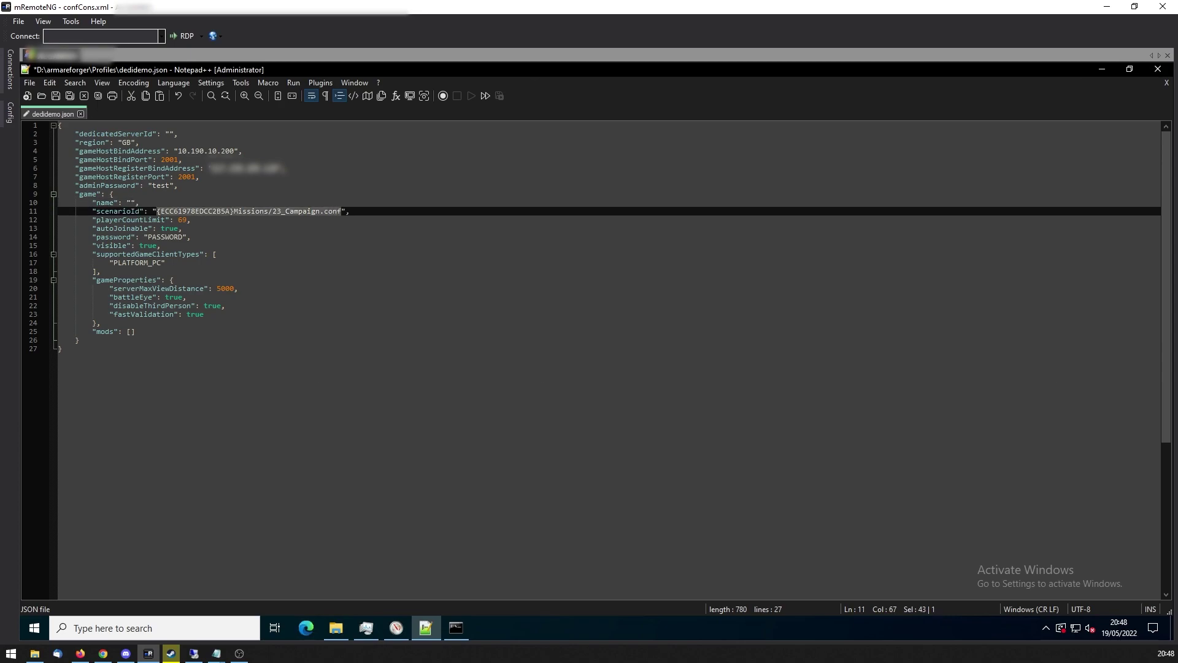
pyautogui.click(191, 219)
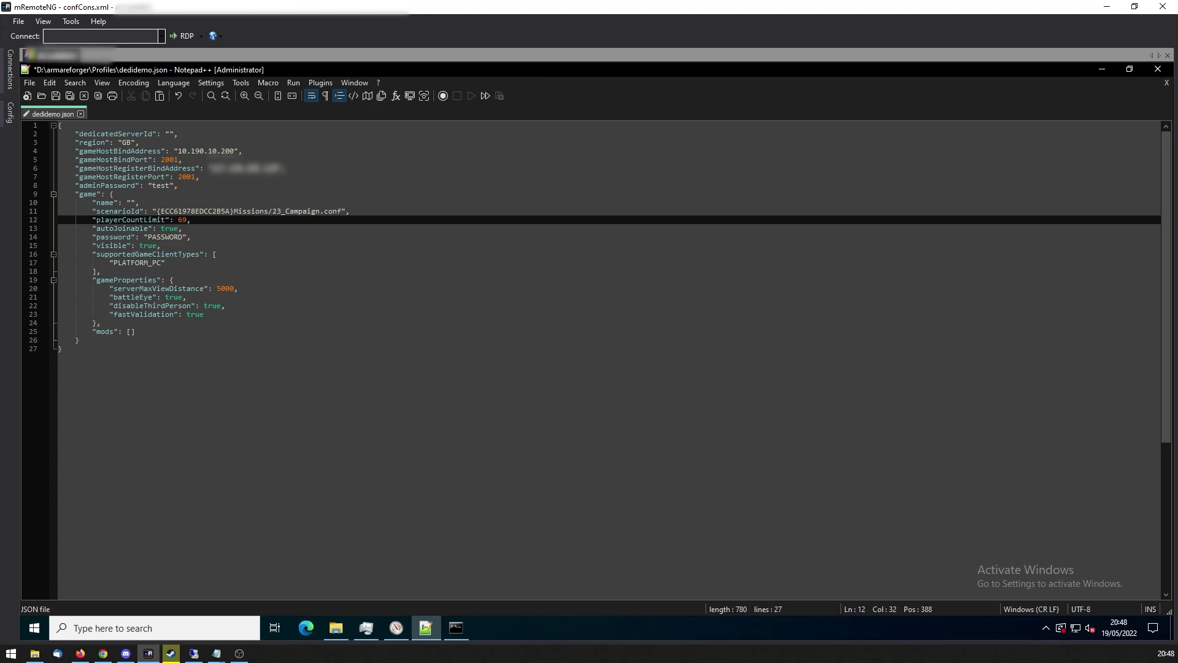
pyautogui.moveTo(157, 211); pyautogui.dragTo(341, 213)
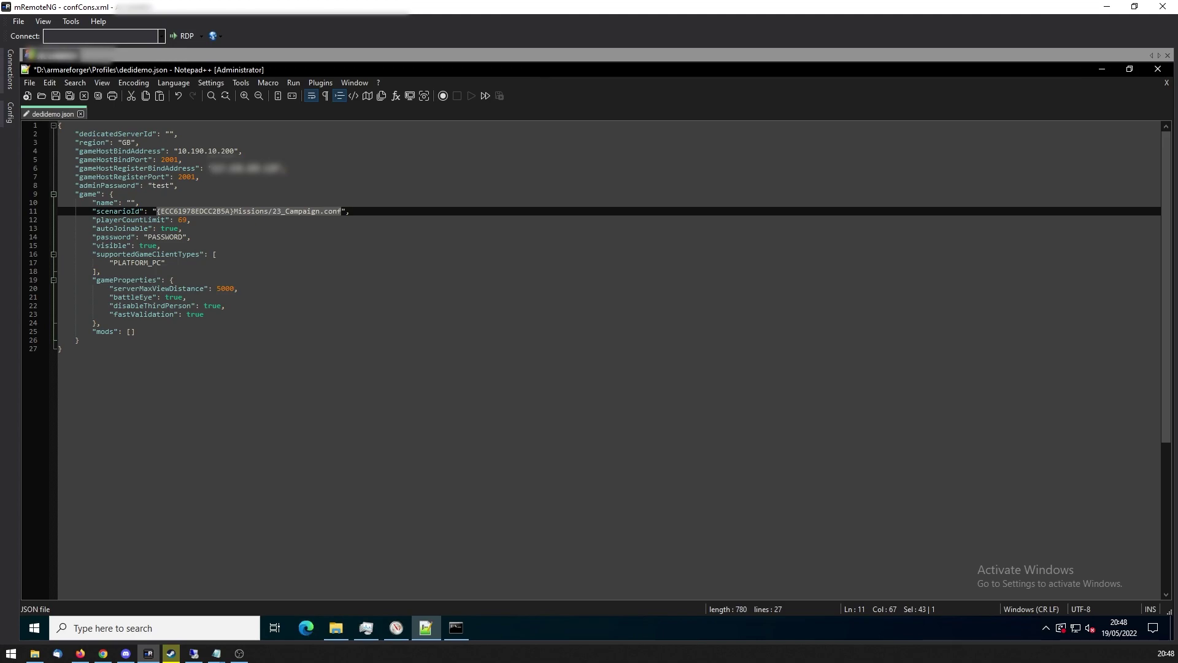
pyautogui.click(191, 237)
pyautogui.moveTo(234, 211); pyautogui.dragTo(157, 211)
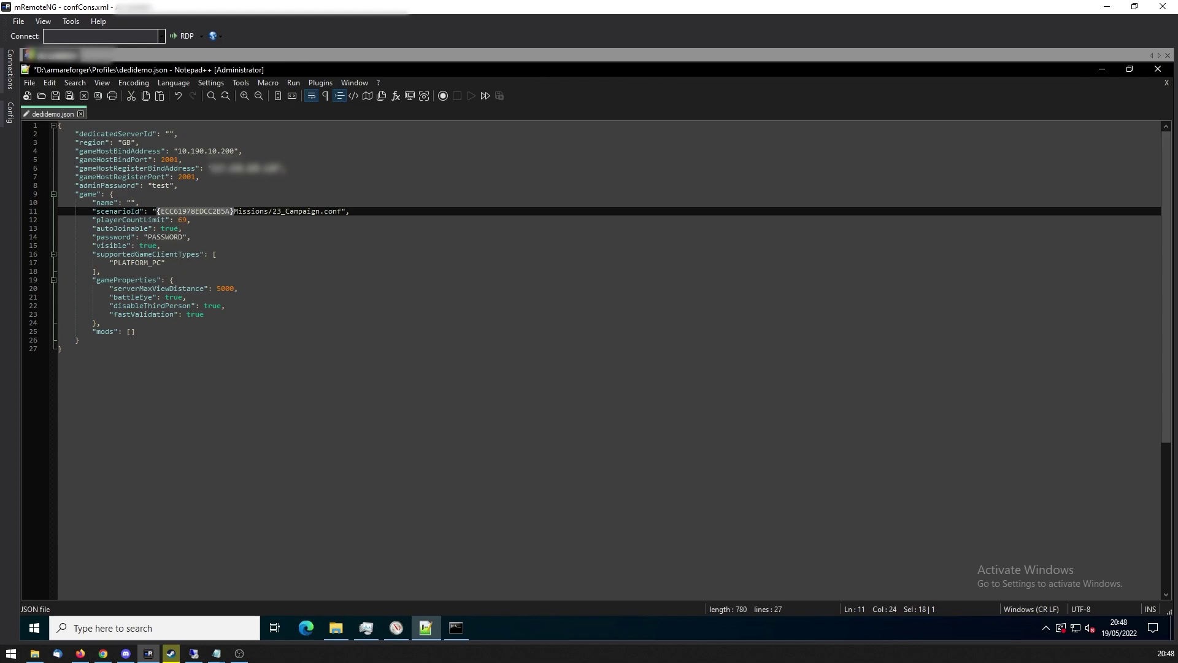
pyautogui.doubleClick(182, 220)
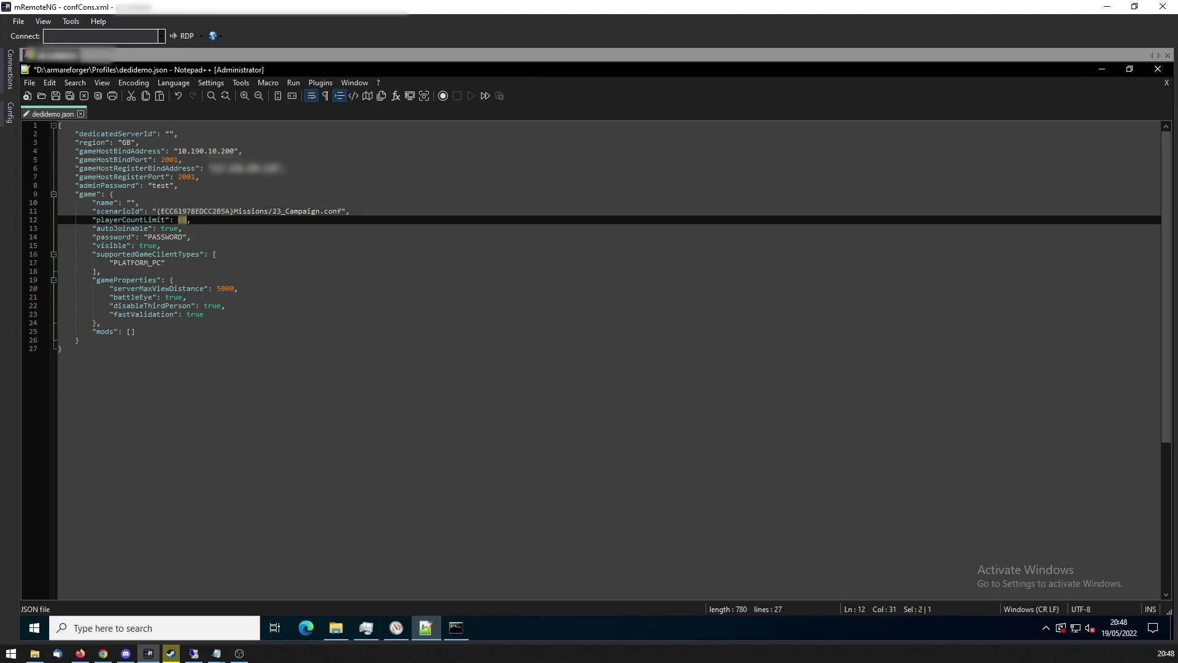
pyautogui.click(190, 219)
pyautogui.doubleClick(165, 237)
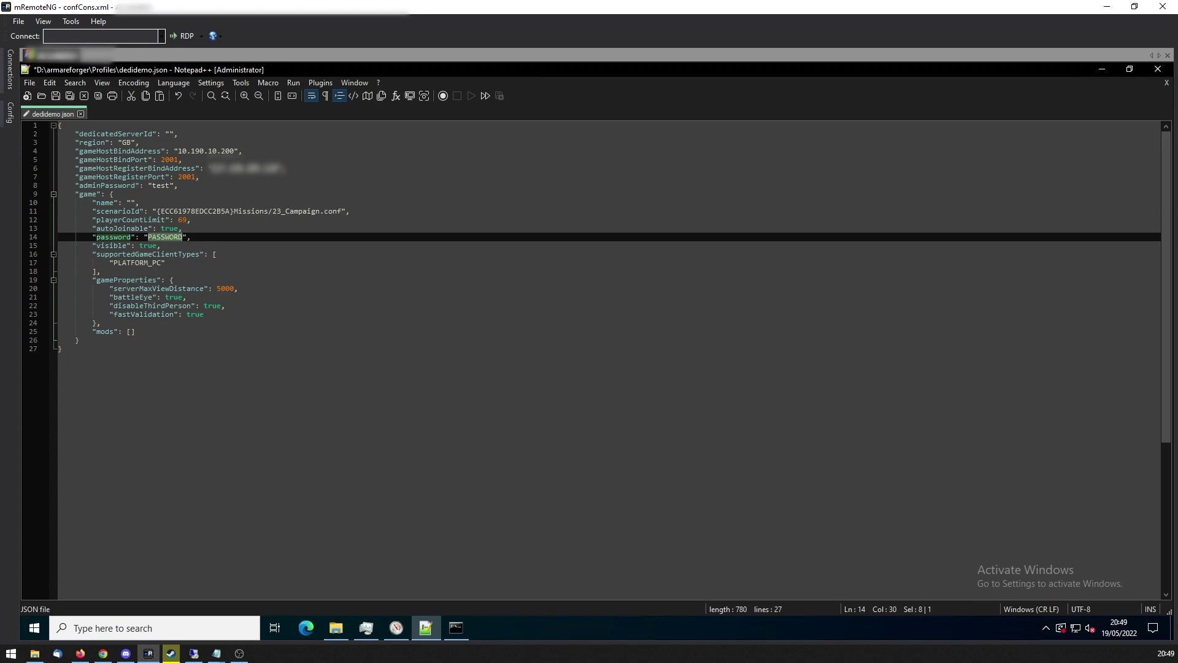
# Replace the PASSWORD placeholder with a game password.
pyautogui.click(160, 245)
pyautogui.doubleClick(161, 237)
pyautogui.write('test')
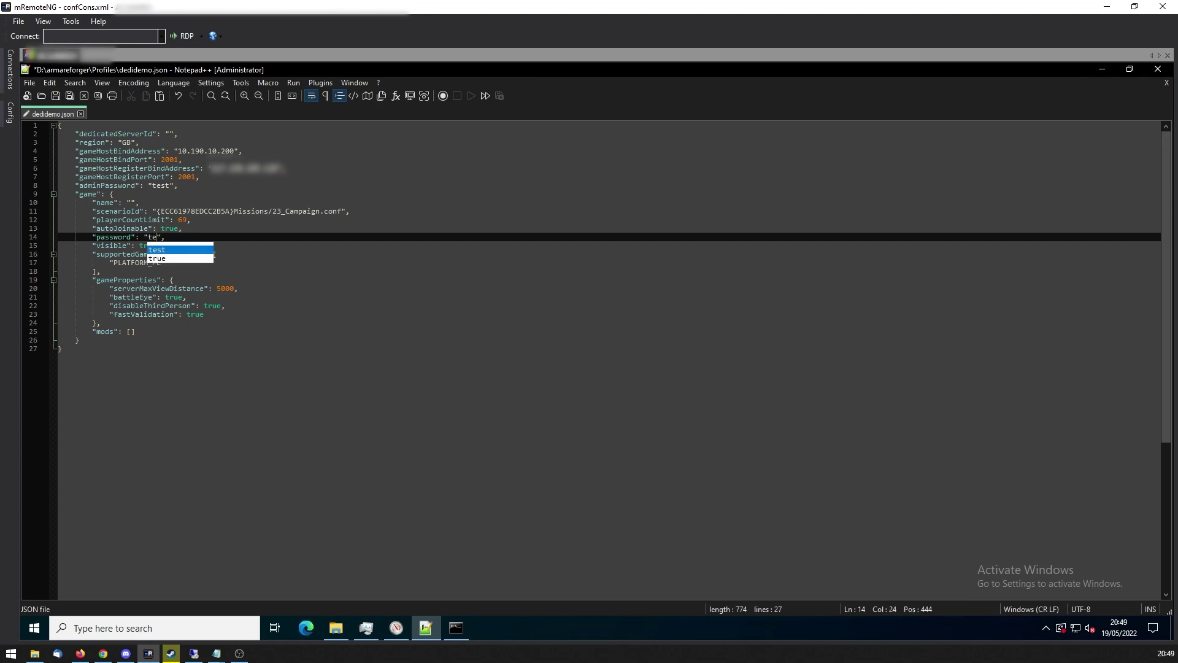
pyautogui.click(135, 332)
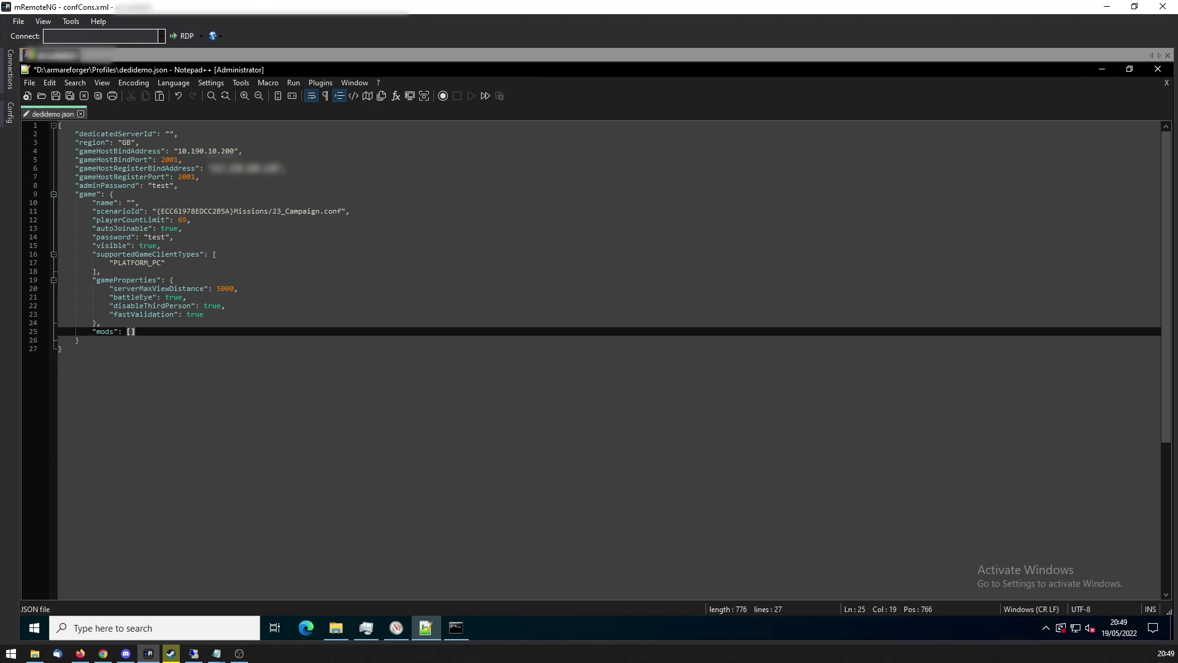
# Fill in the empty server name as 'slugs video tutorial server', fixing typos along the way.
pyautogui.moveTo(89, 202); pyautogui.dragTo(140, 203)
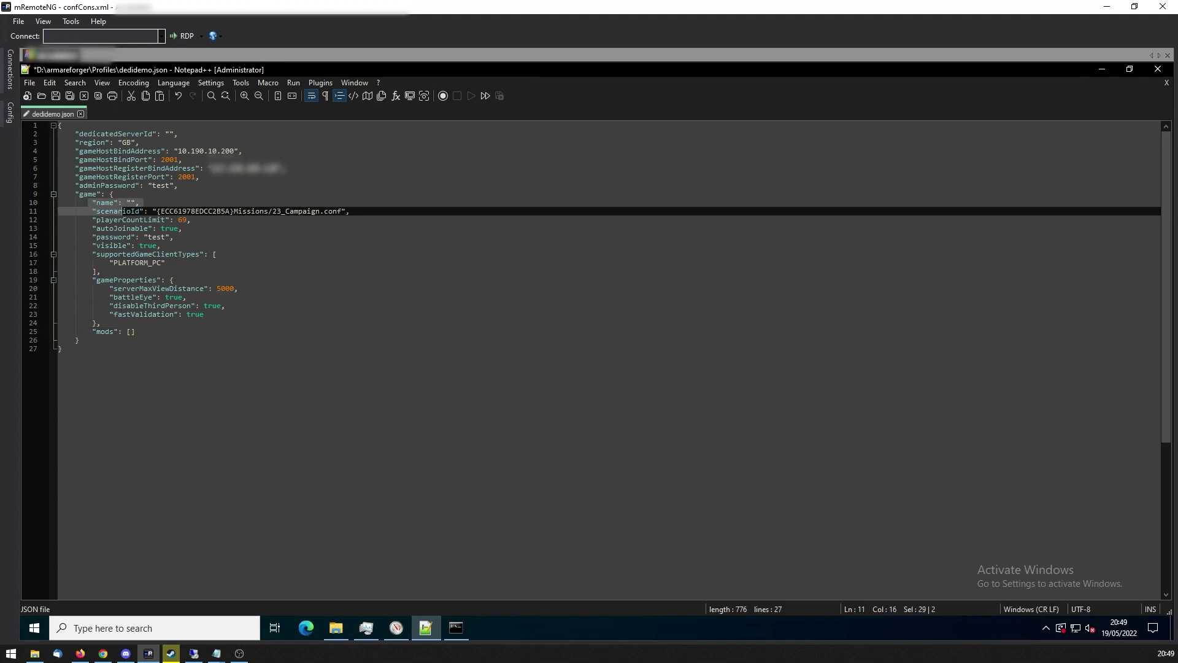
pyautogui.click(130, 203)
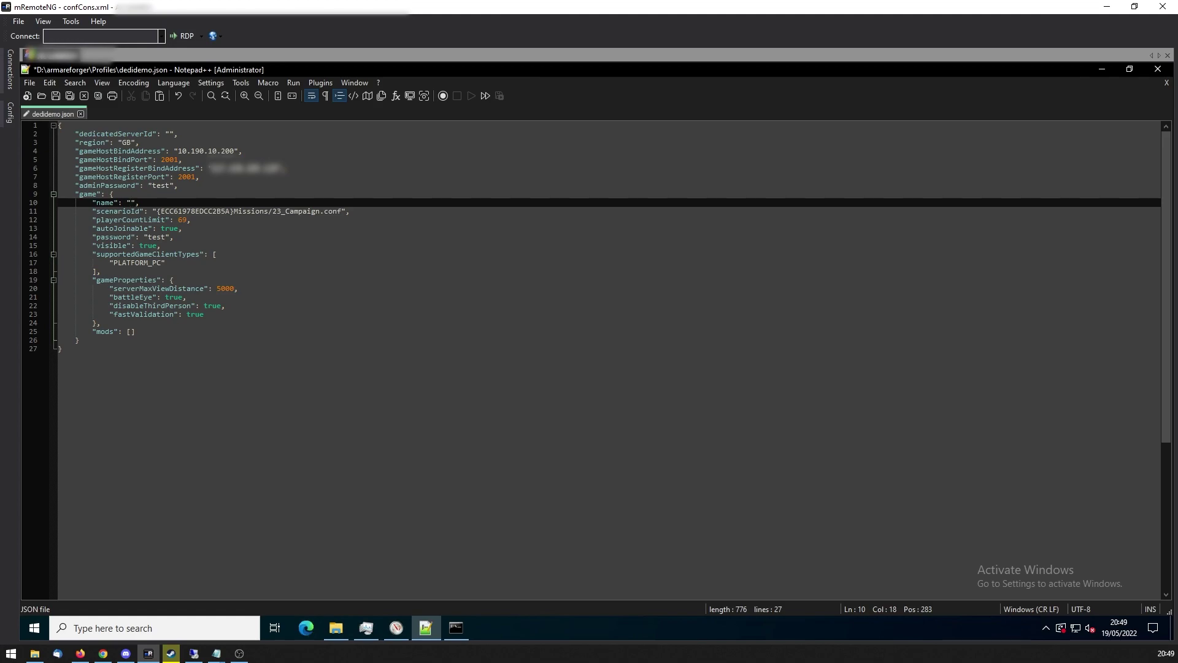
pyautogui.write('skug')
pyautogui.press('BackSpace')
pyautogui.press('BackSpace')
pyautogui.press('BackSpace')
pyautogui.write('lugsh')
pyautogui.press('BackSpace')
pyautogui.write('video tut')
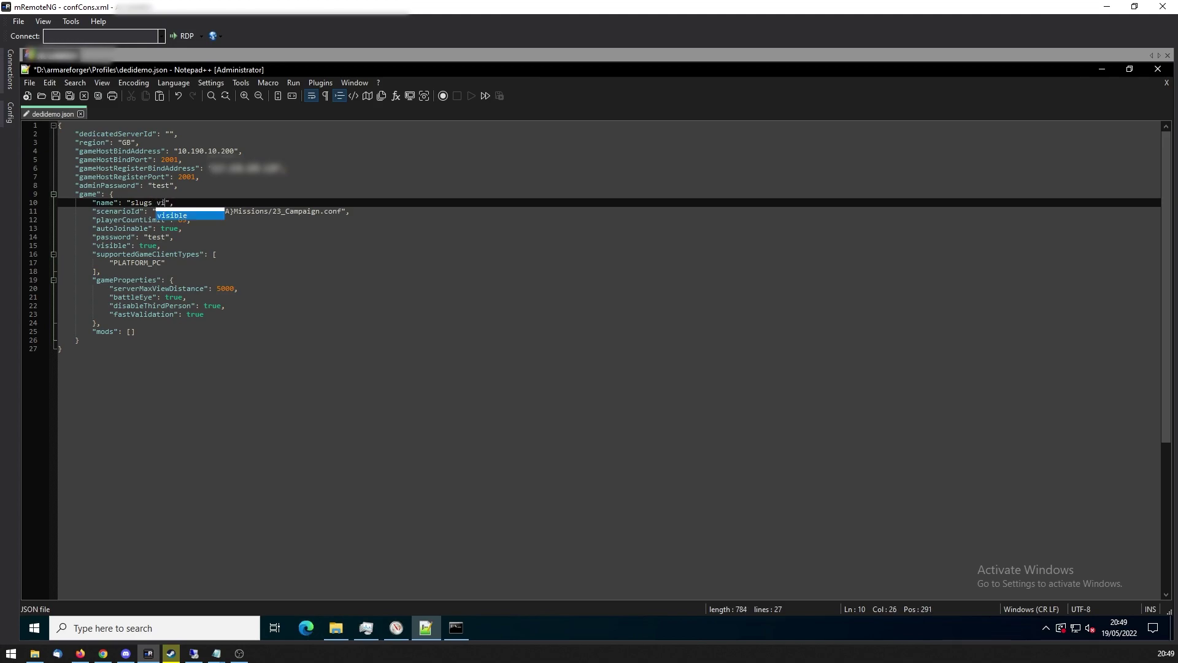
pyautogui.write('oria;')
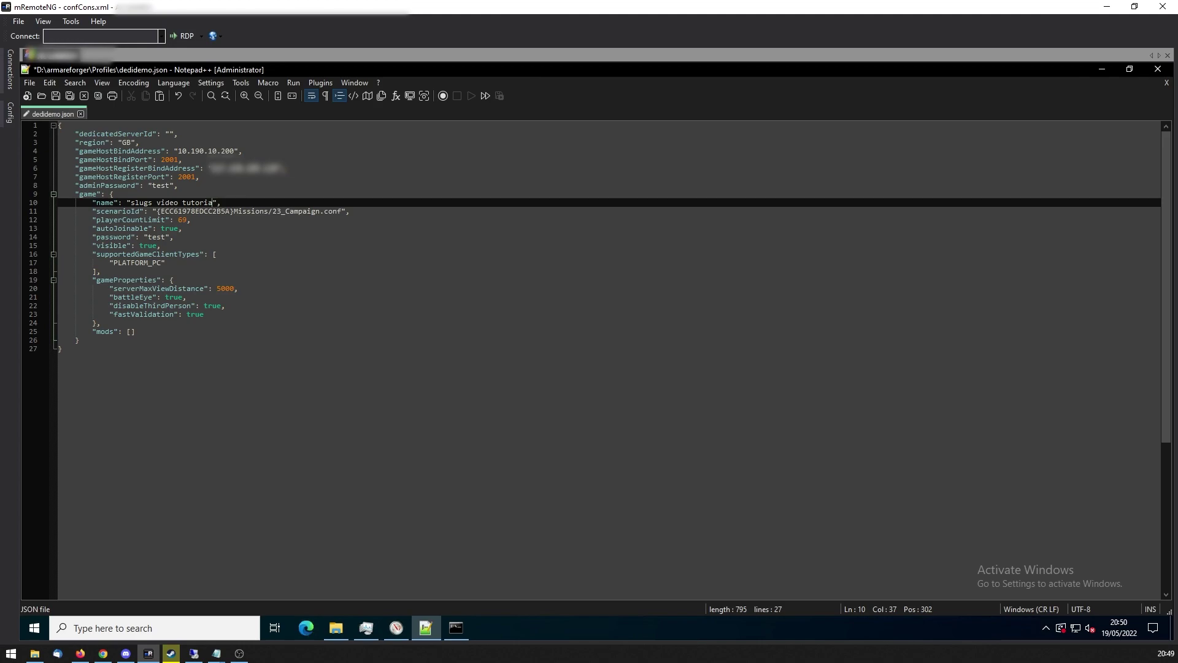
pyautogui.press('BackSpace')
pyautogui.write('servcer')
pyautogui.press('BackSpace')
pyautogui.press('BackSpace')
pyautogui.press('BackSpace')
pyautogui.press('BackSpace')
pyautogui.press('BackSpace')
pyautogui.press('BackSpace')
pyautogui.press('BackSpace')
pyautogui.press('BackSpace')
pyautogui.write('l server')
pyautogui.click(75, 349)
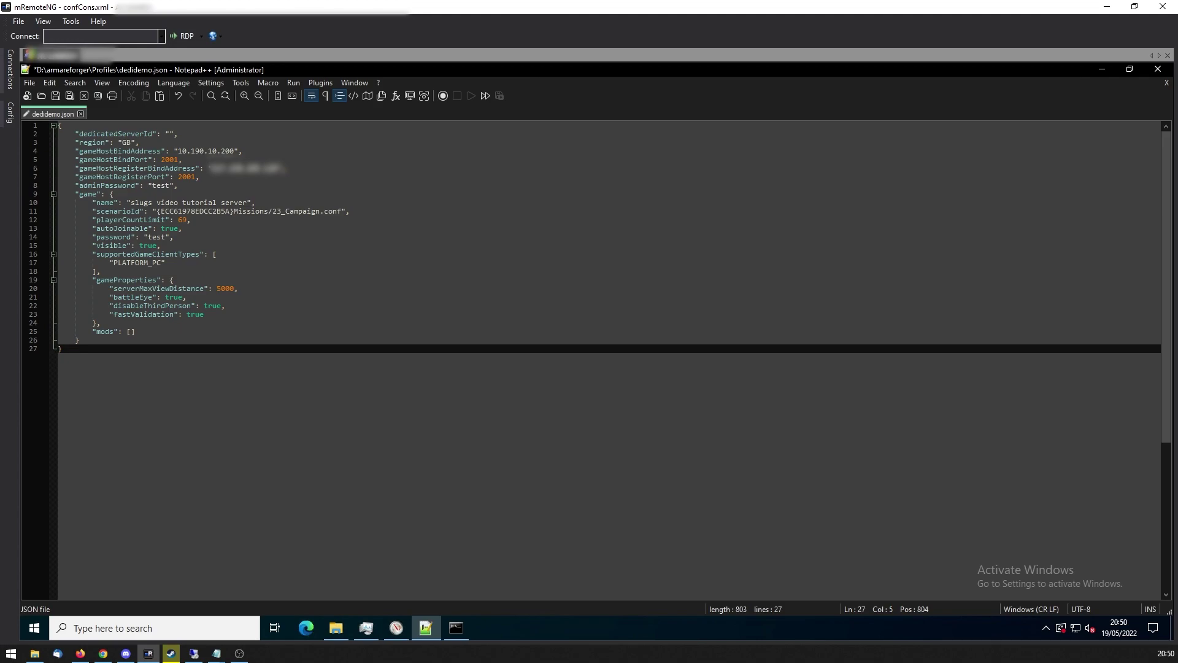
# Save the completed dedidemo.json with Ctrl+S.
pyautogui.click(165, 262)
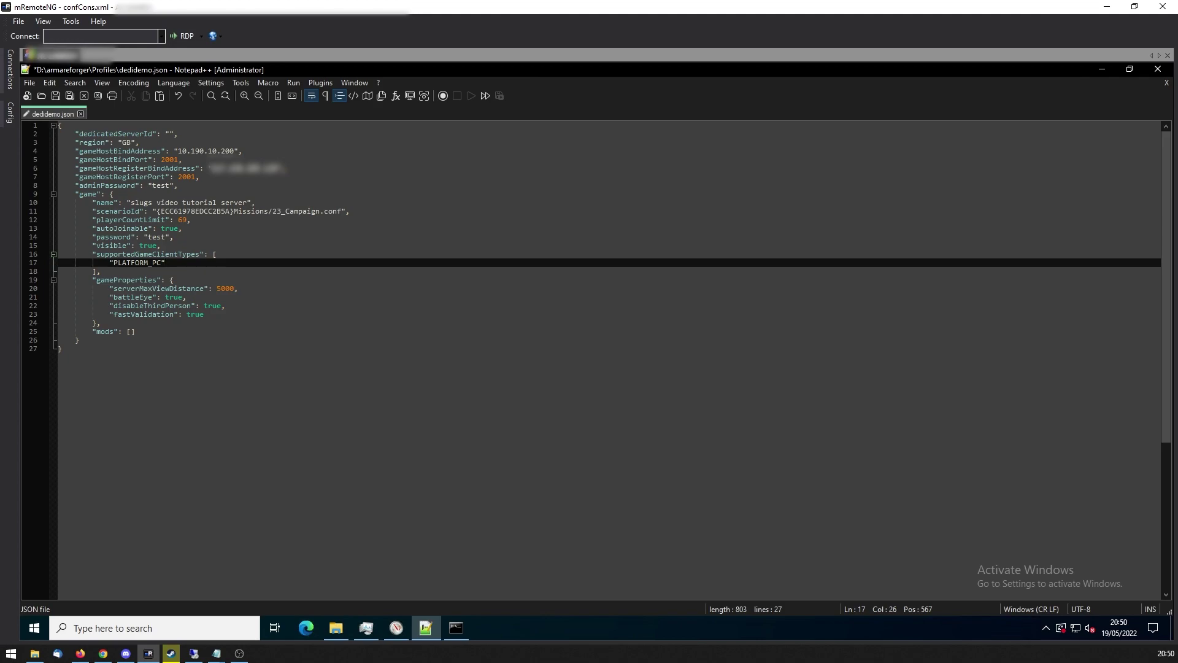
pyautogui.hotkey('ctrl', 'End')
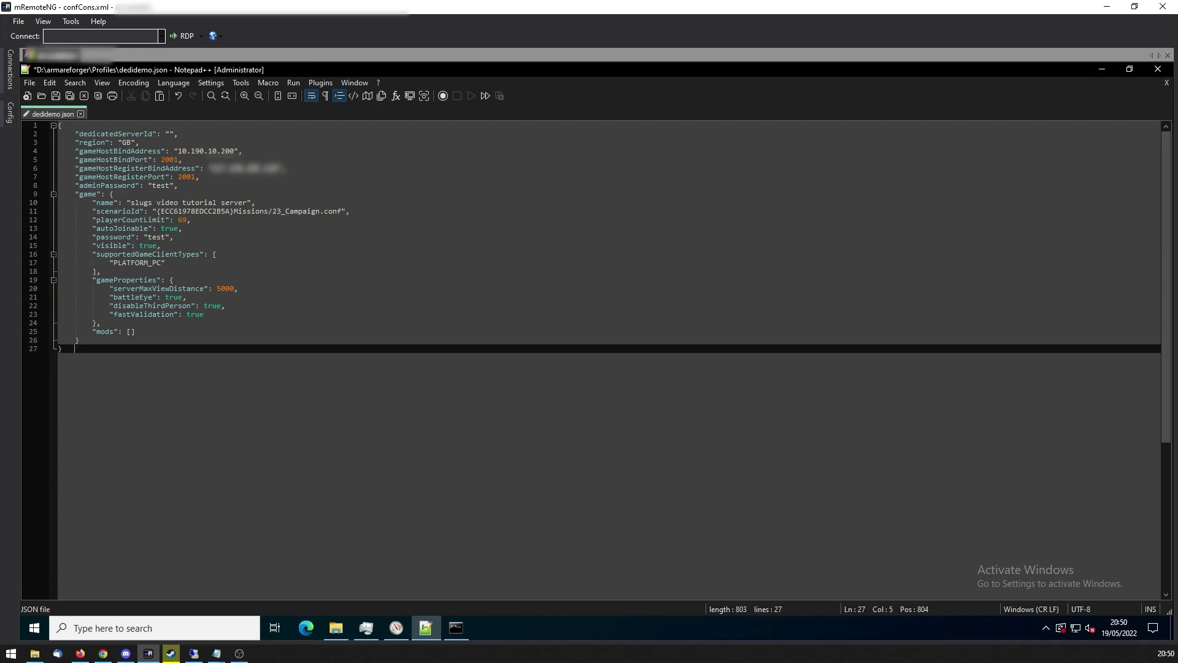
pyautogui.click(174, 237)
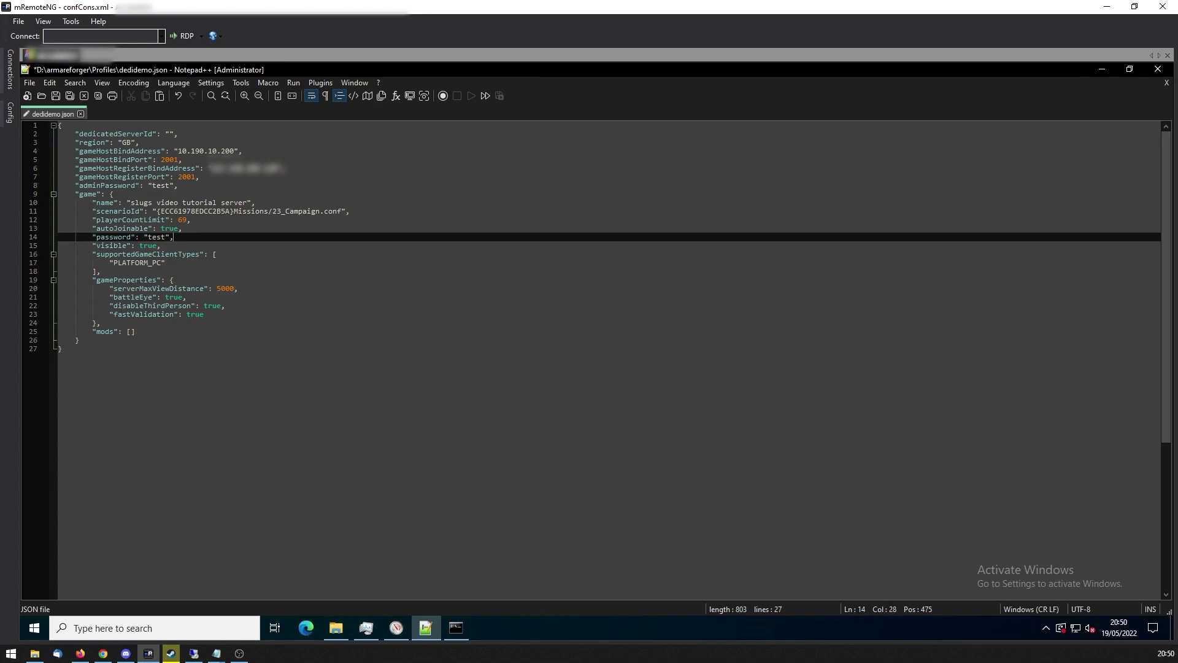
pyautogui.hotkey('ctrl', 's')
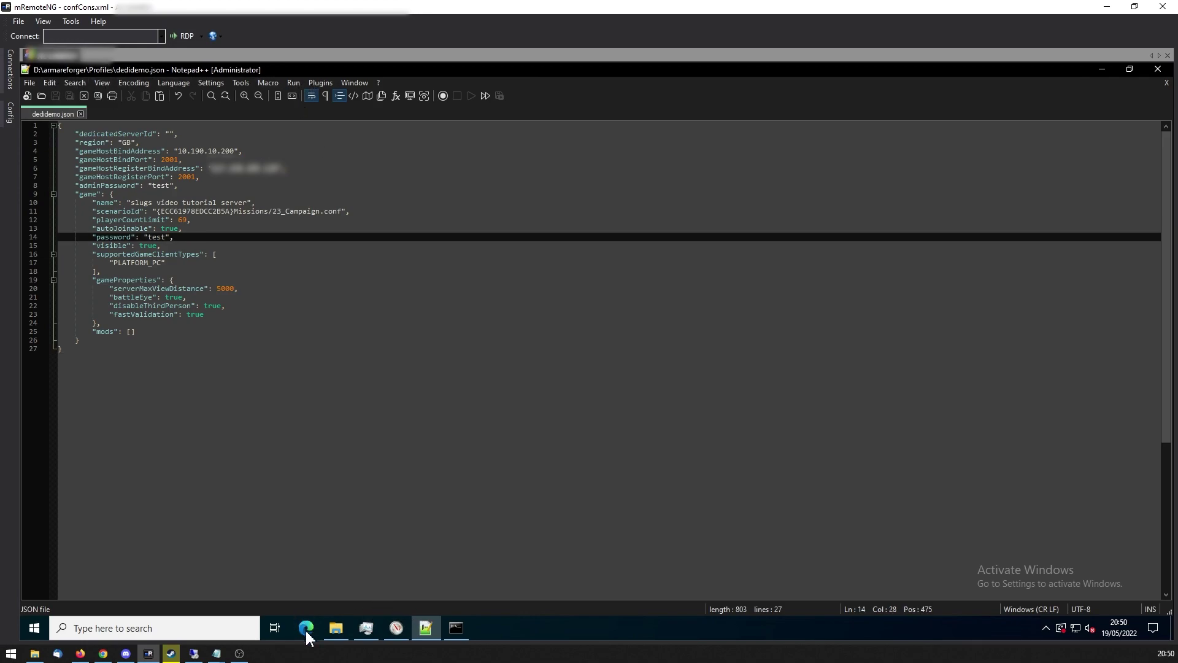
# Go up to the D: drive and open a PowerShell window on the armareforger folder.
pyautogui.click(336, 628)
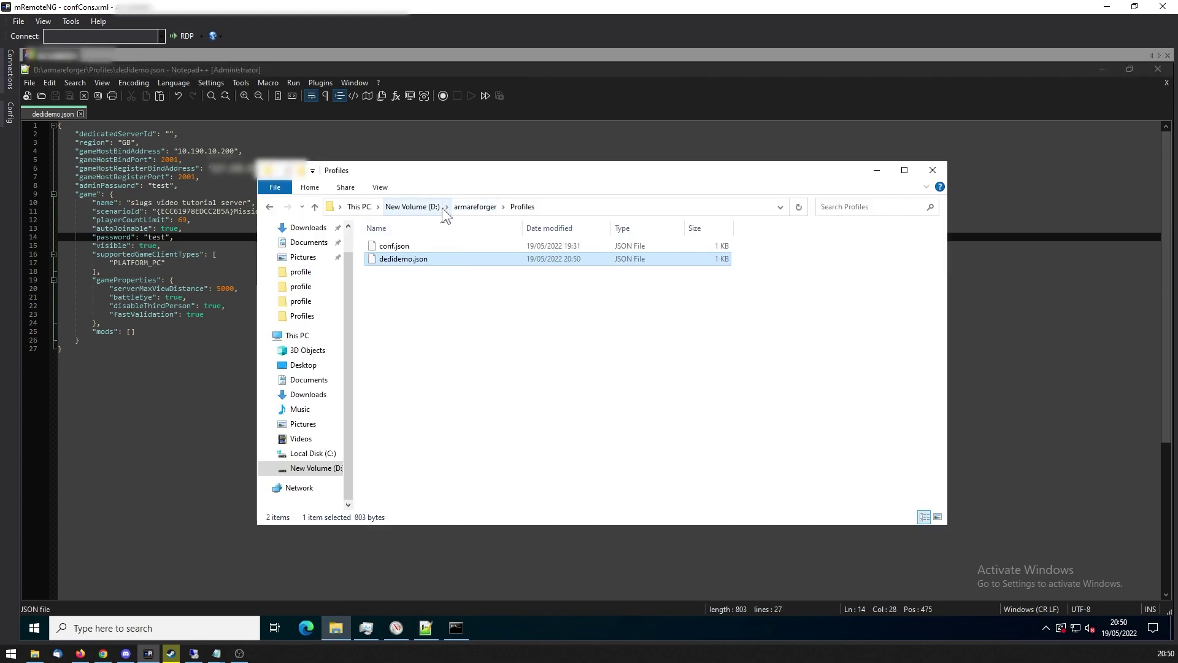
pyautogui.click(413, 207)
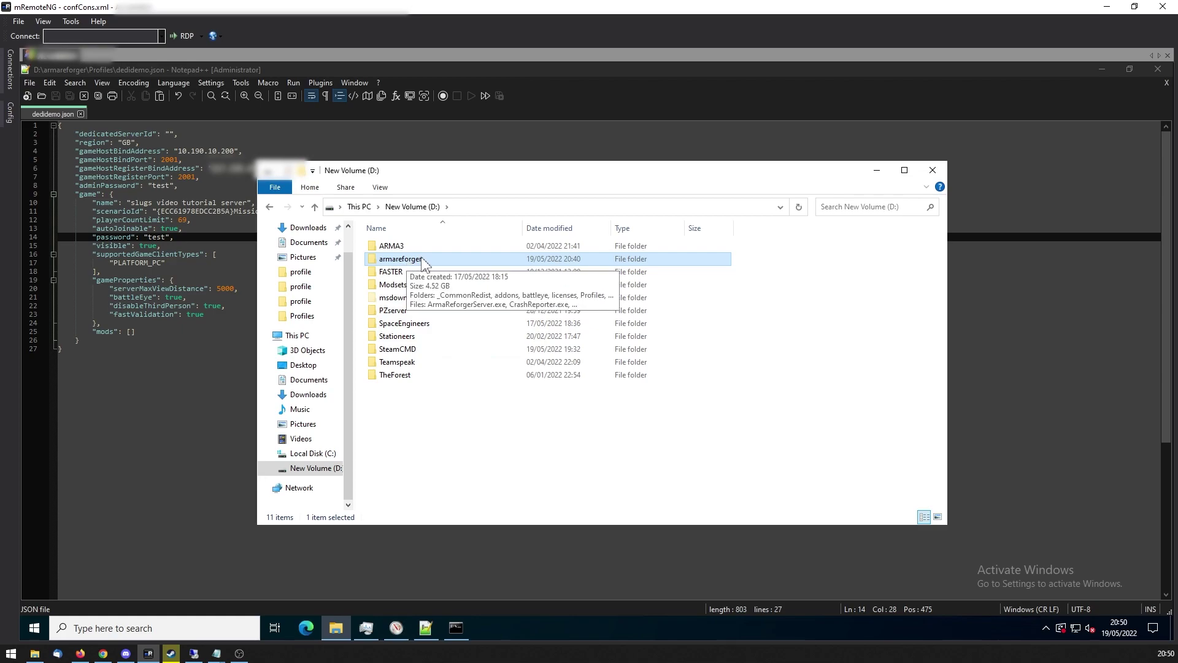
pyautogui.click(497, 440)
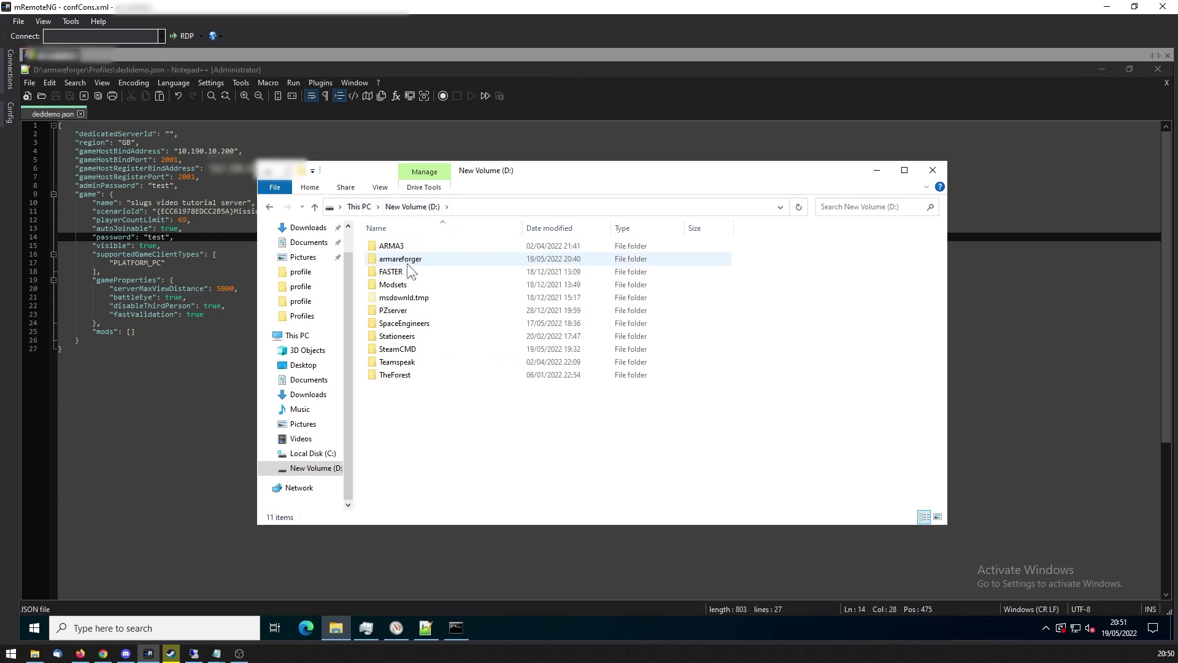
pyautogui.rightClick(405, 259)
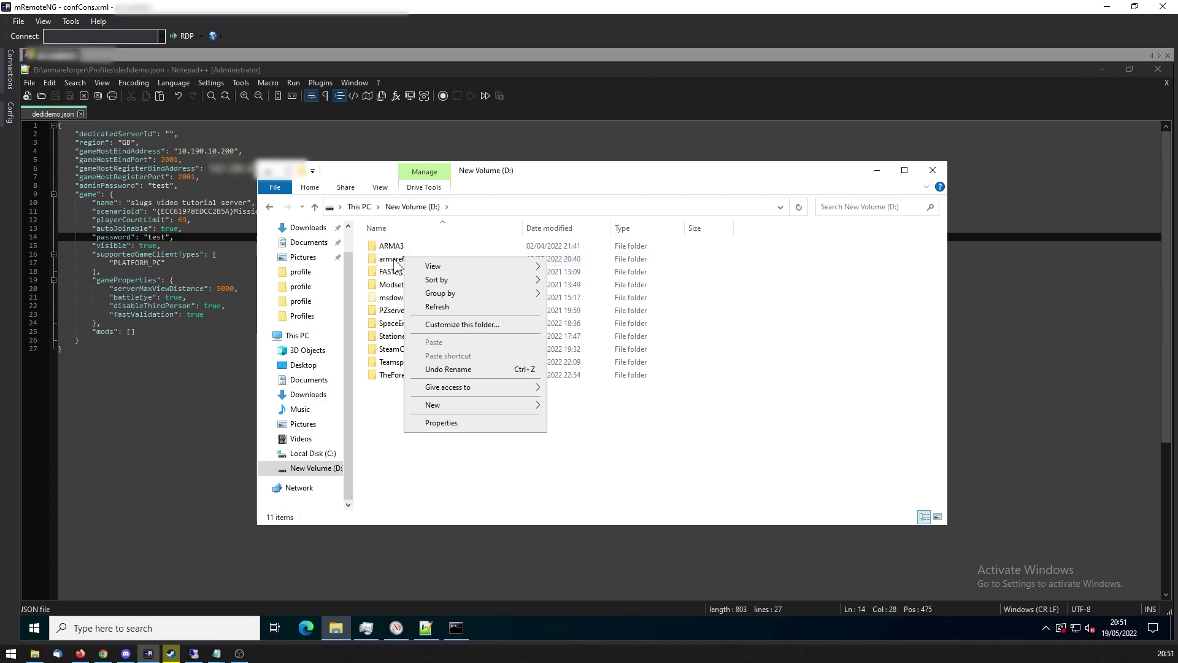
pyautogui.click(391, 457)
pyautogui.click(417, 263)
pyautogui.rightClick(417, 262)
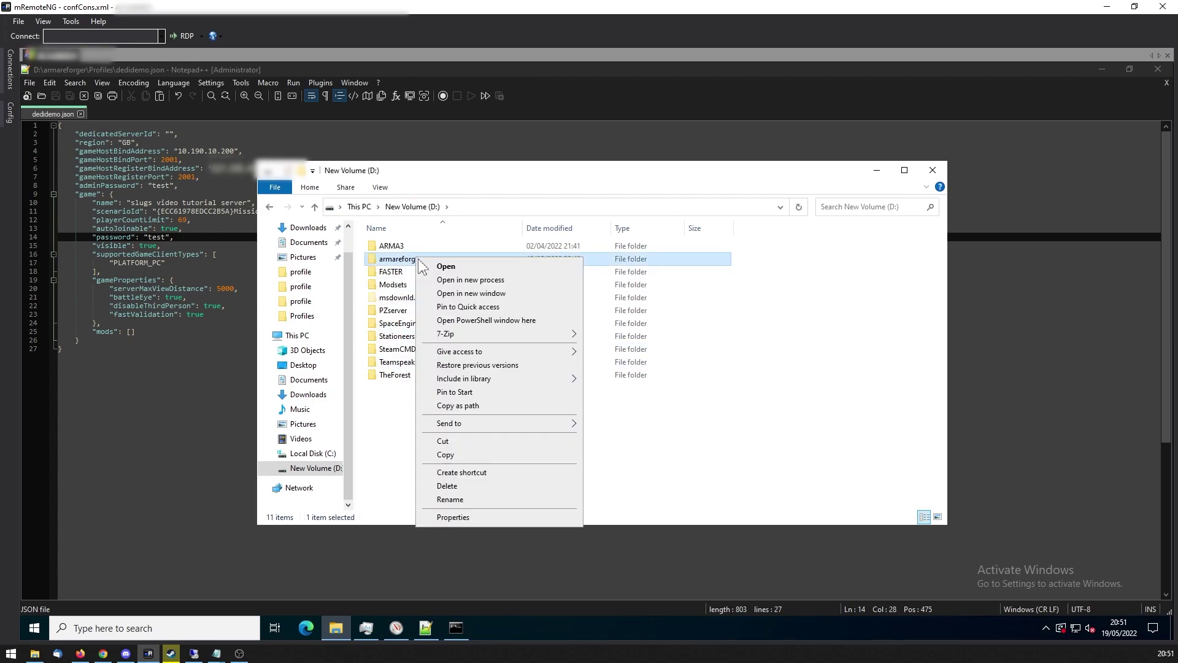
pyautogui.click(490, 320)
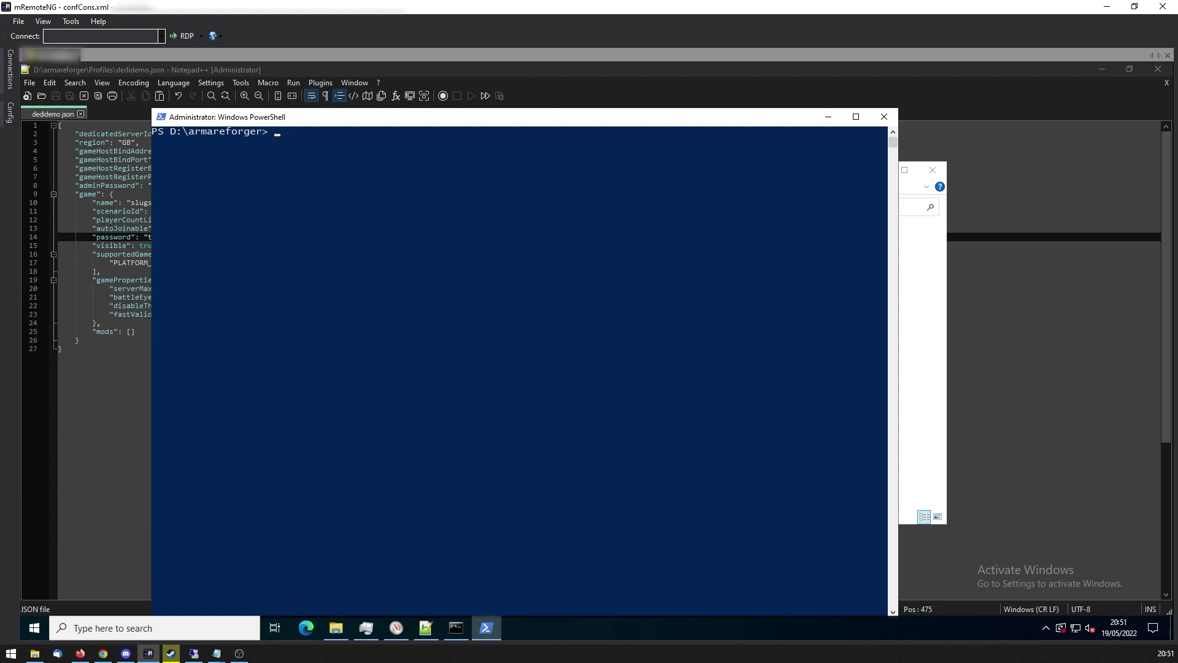
# Run ls, then type .\ArmaReforgerServer.exe with -config dedidemo.json and -profile DedicatedServerDemo.
pyautogui.write('ls')
pyautogui.press('Return')
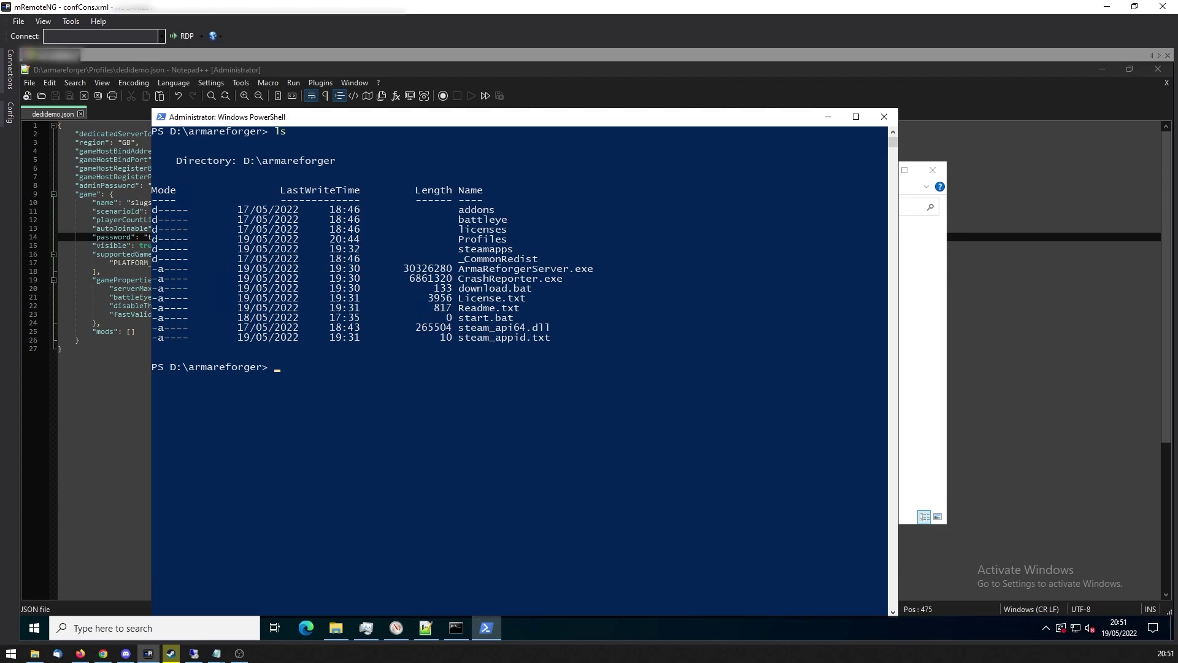
pyautogui.write('ar')
pyautogui.press('Tab')
pyautogui.write('-config')
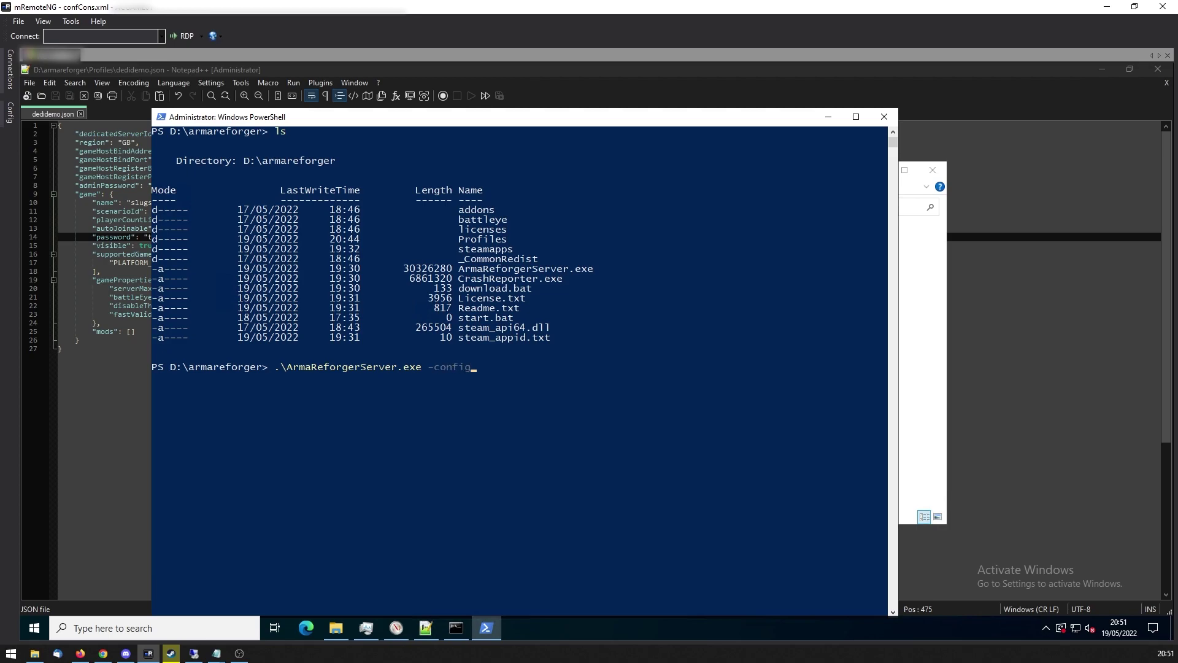
pyautogui.write(' "D:\\armareforger')
pyautogui.write('\\Profiles\\dedidemo')
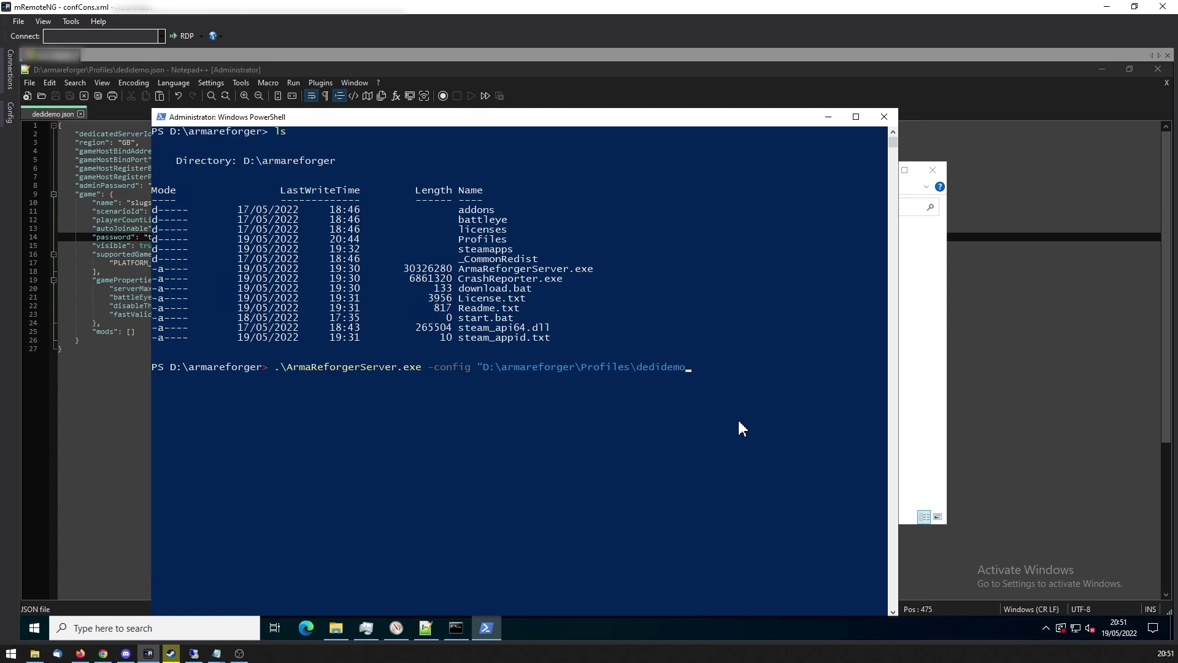
pyautogui.write('.json" -profile')
pyautogui.write('DedicatedServerDemo')
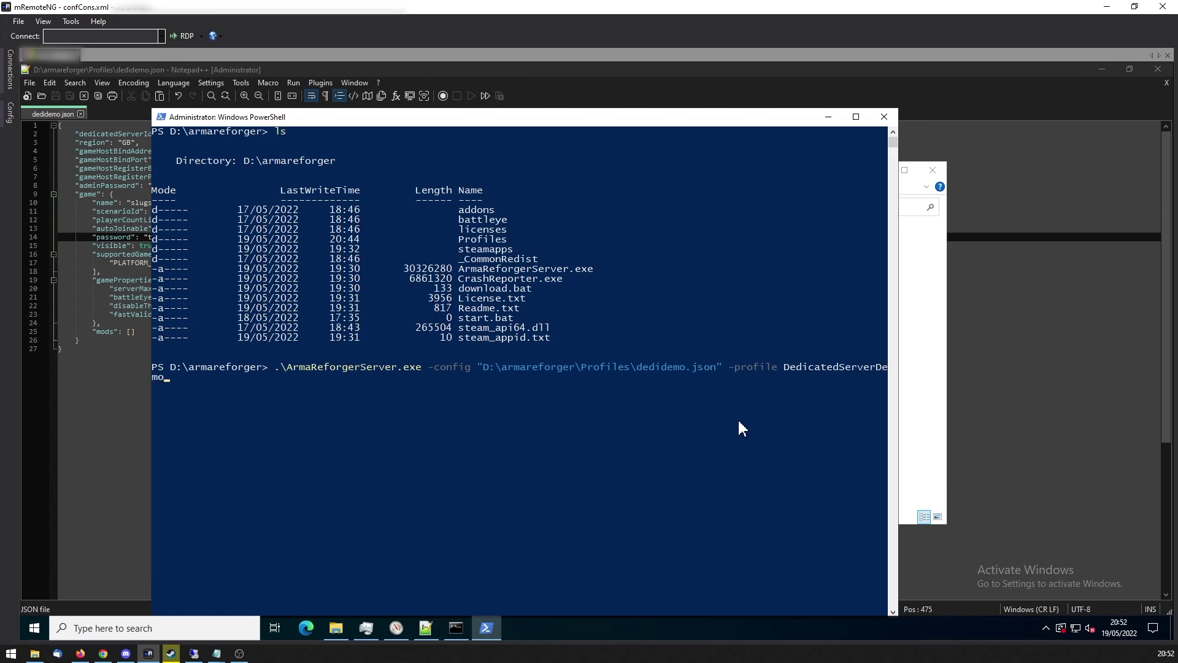
pyautogui.moveTo(898, 383); pyautogui.dragTo(1021, 378)
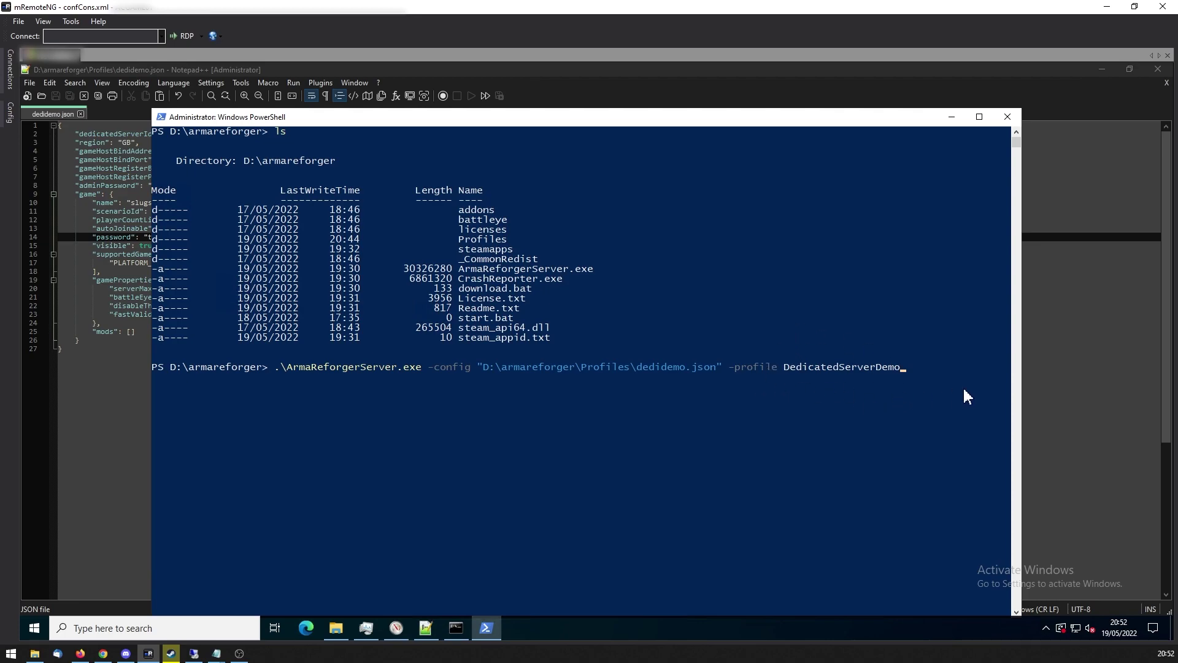
# Launch the dedicated server with dedidemo.json, then open the game's Multiplayer server browser.
pyautogui.press('Return')
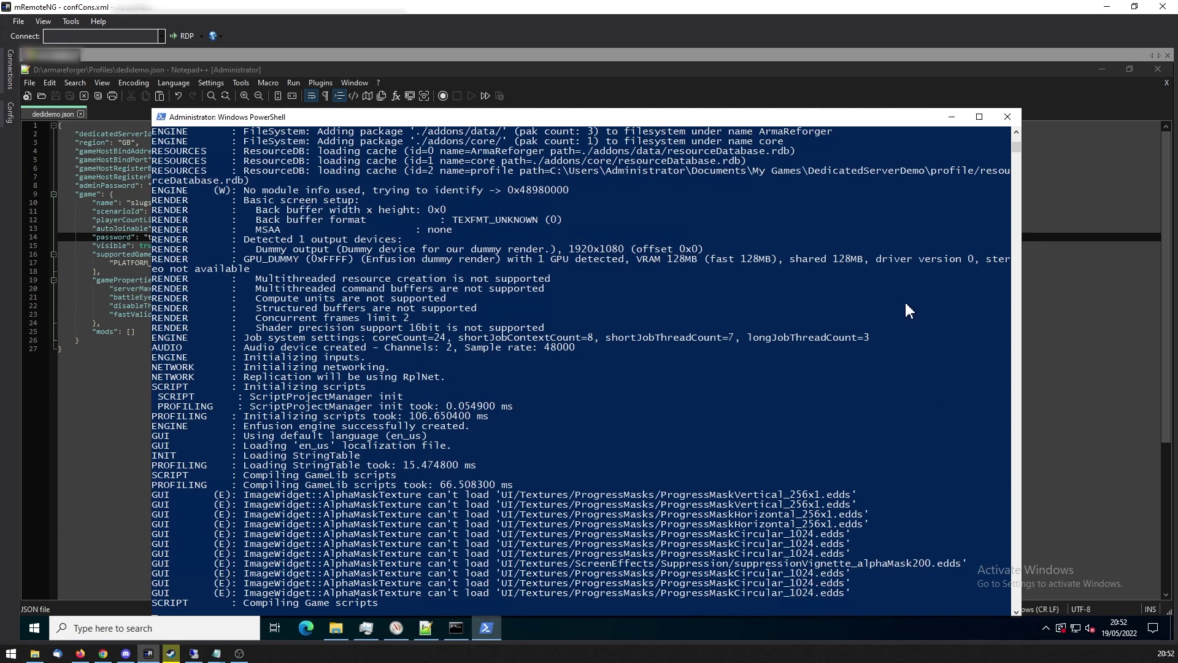
pyautogui.moveTo(839, 121); pyautogui.dragTo(846, 99)
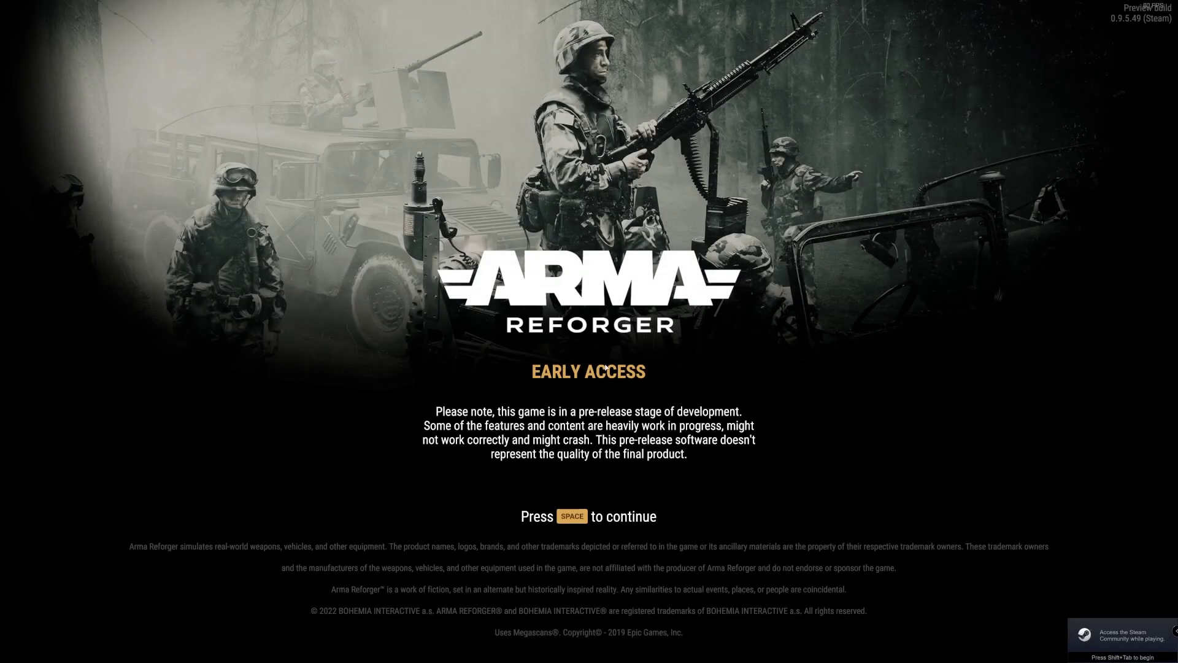
pyautogui.press('space')
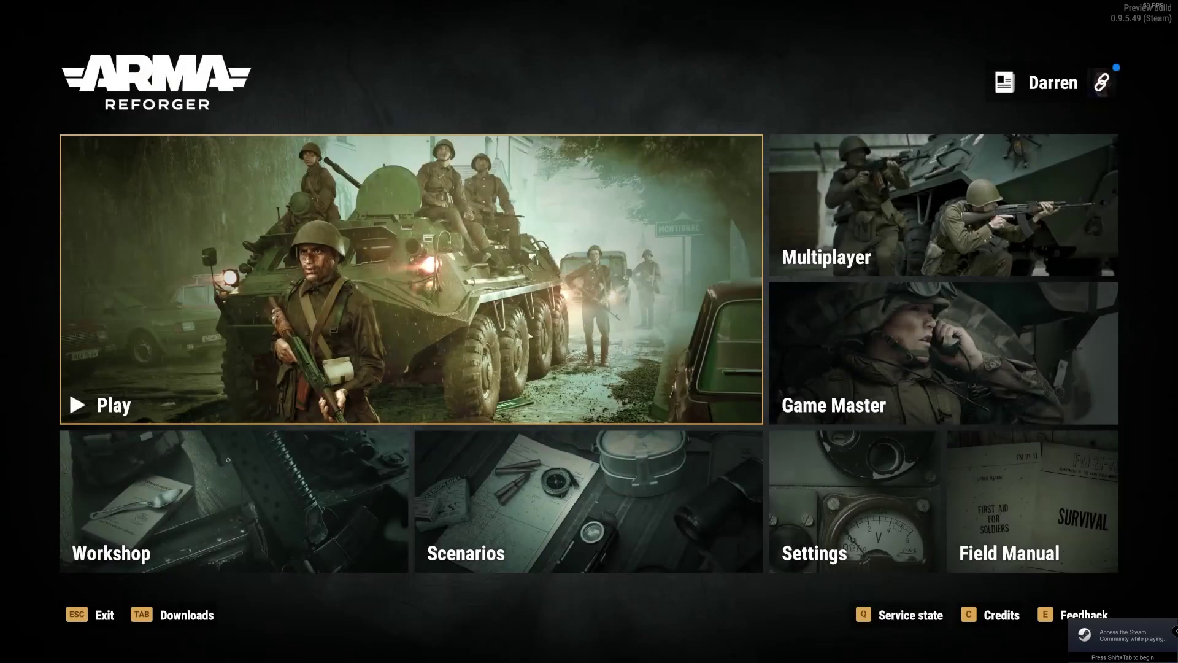
pyautogui.click(832, 200)
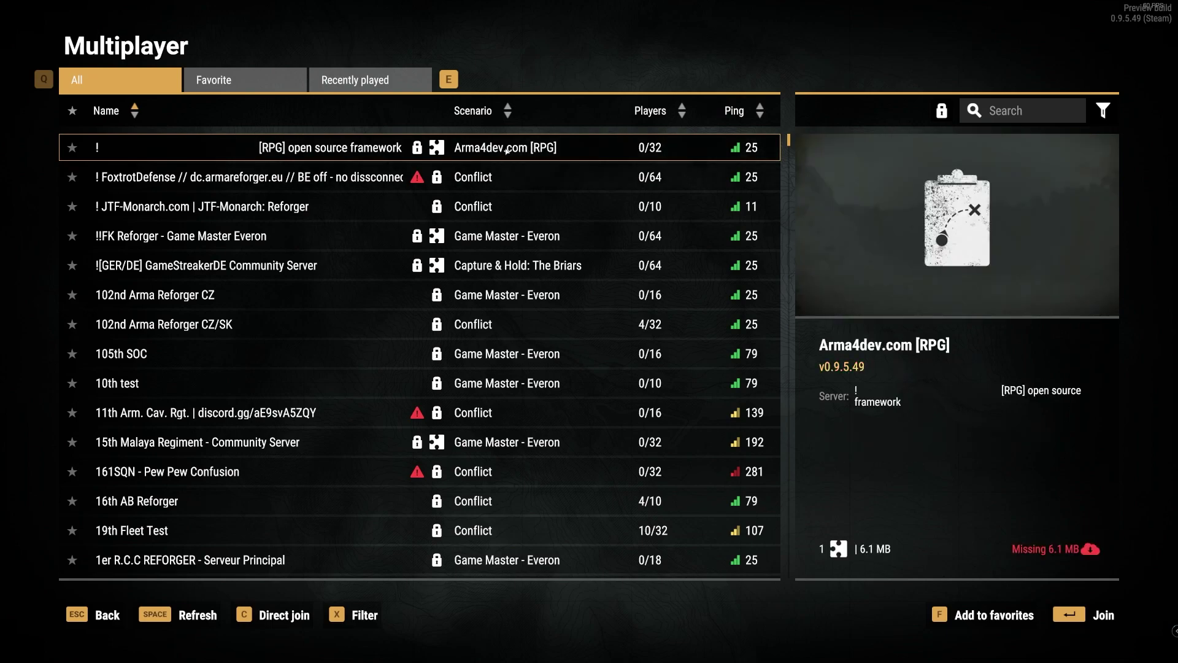
# Search for 'slug' and join the slugs video tutorial server with its password.
pyautogui.click(1015, 113)
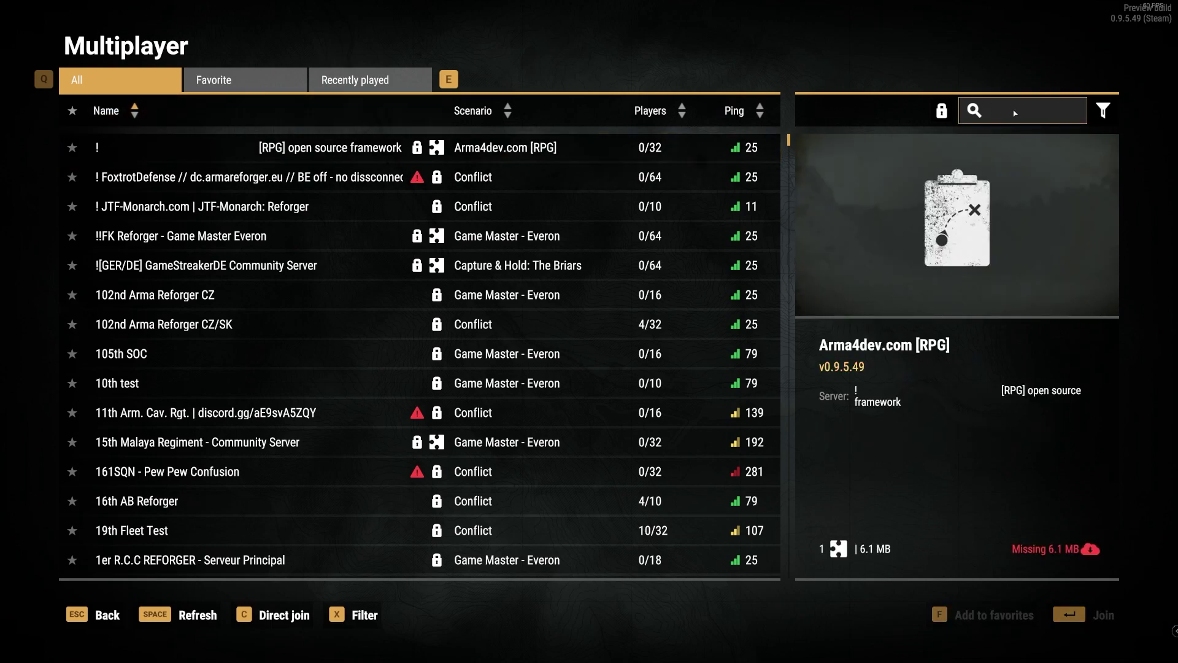
pyautogui.write('slug')
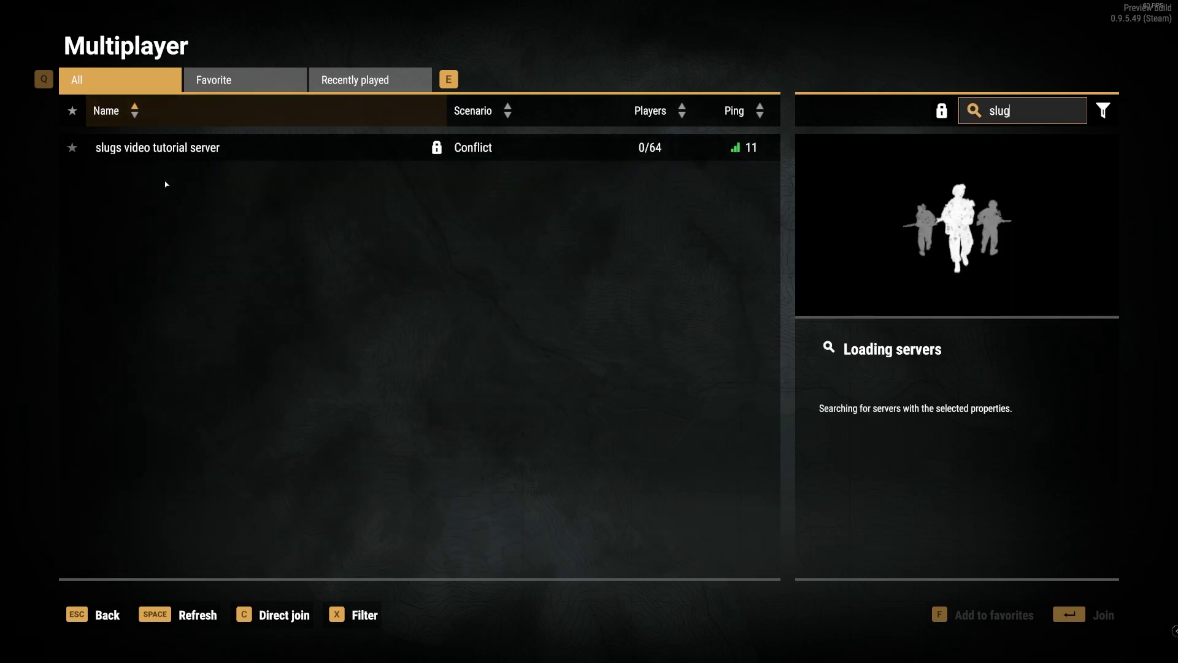
pyautogui.click(189, 157)
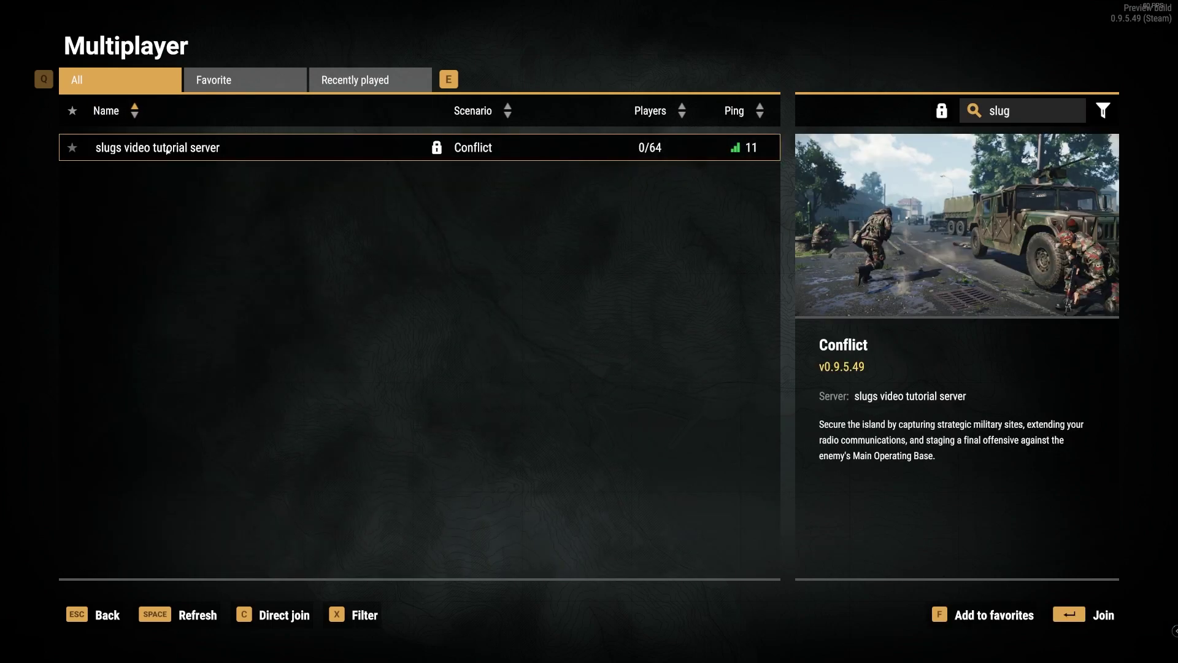
pyautogui.doubleClick(177, 149)
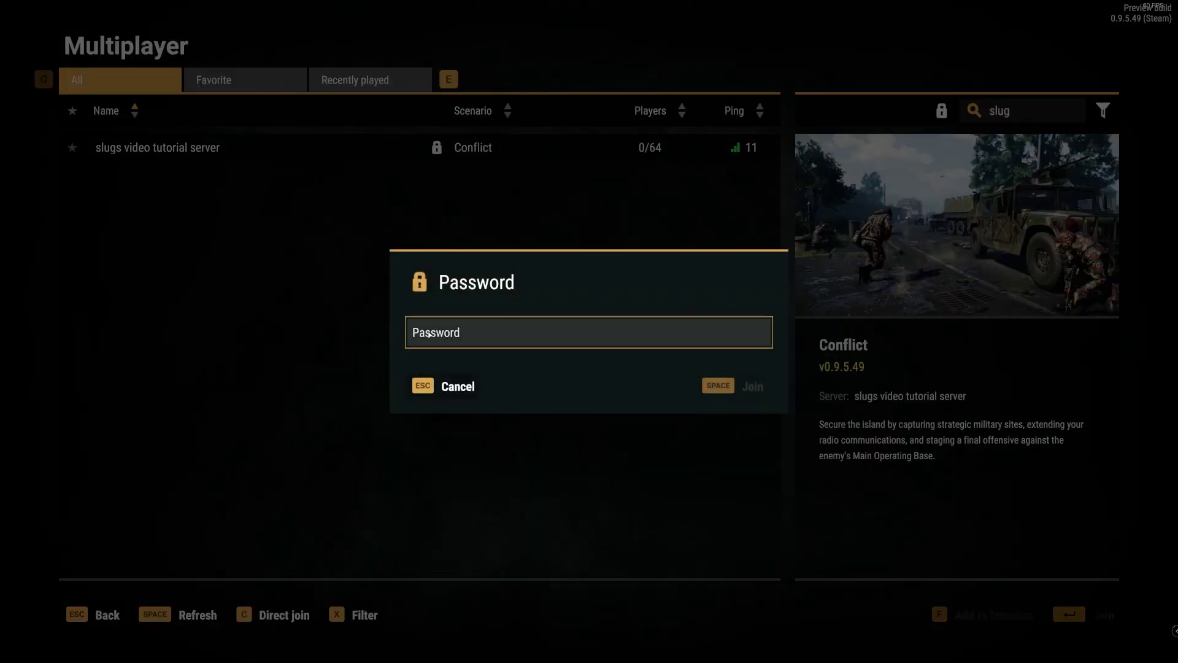
pyautogui.click(435, 334)
pyautogui.write('****')
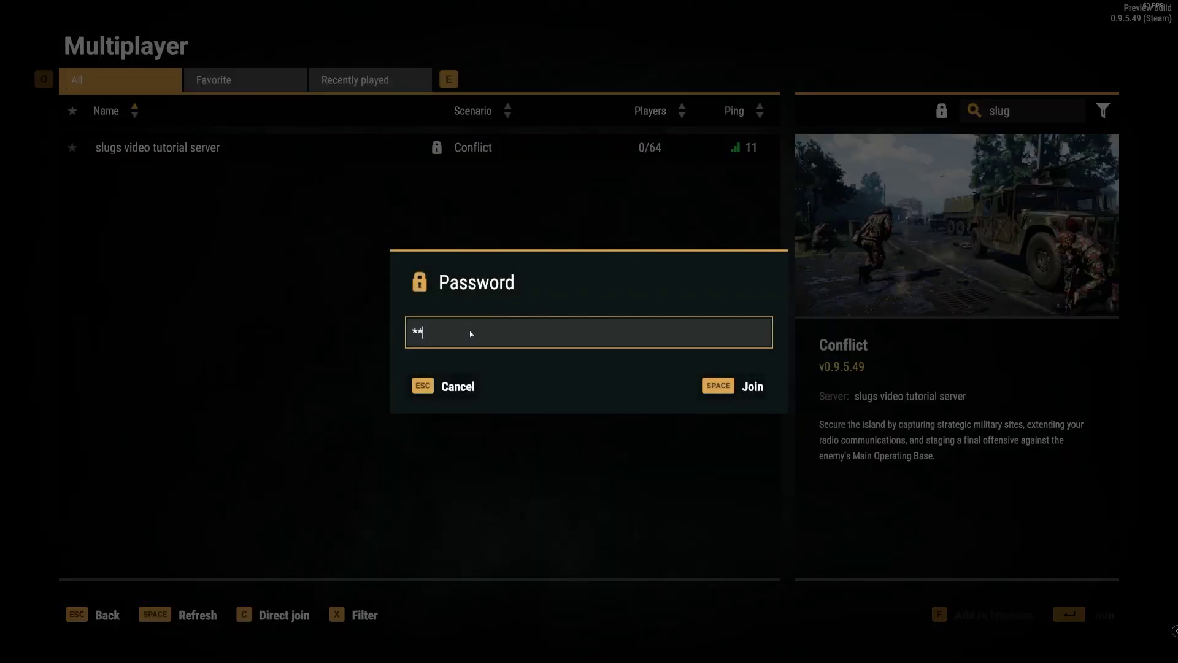
pyautogui.click(743, 386)
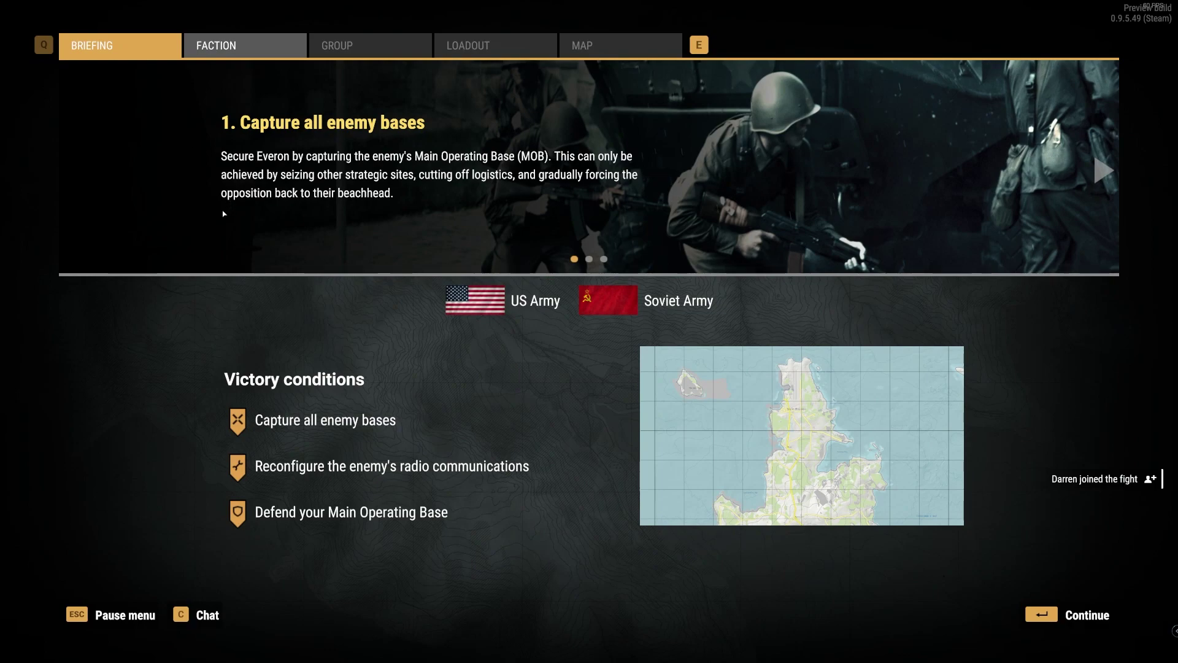
# Choose the US Army faction and deploy at HQ Saint-Philippe.
pyautogui.click(243, 46)
pyautogui.click(439, 279)
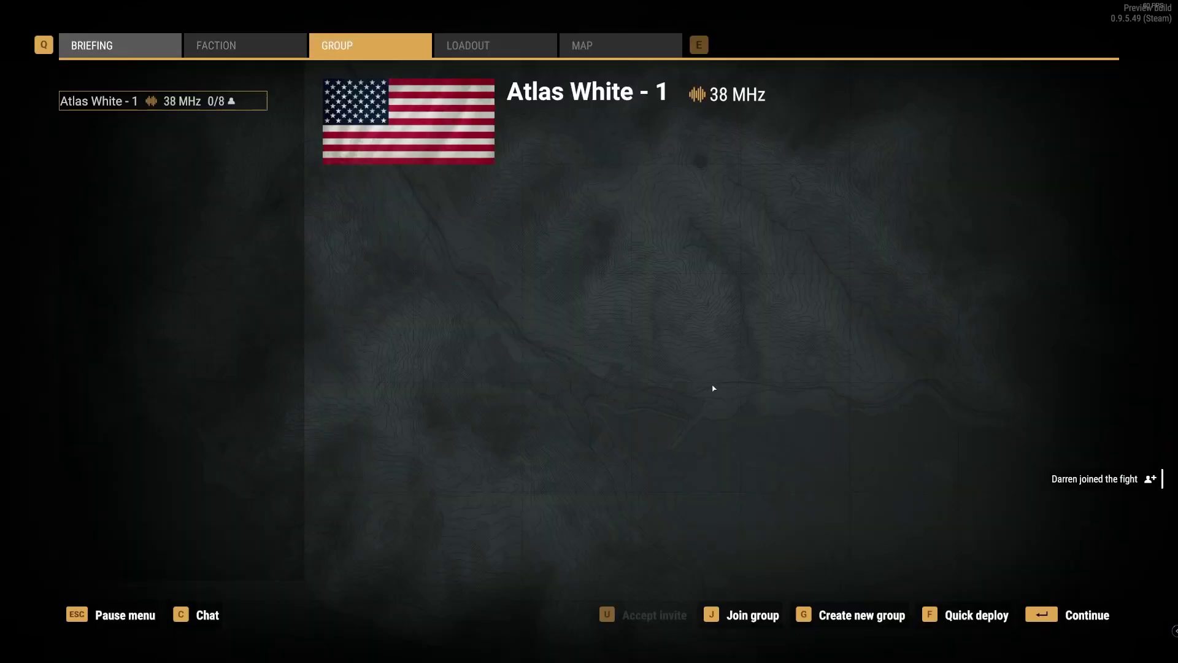
pyautogui.press('Return')
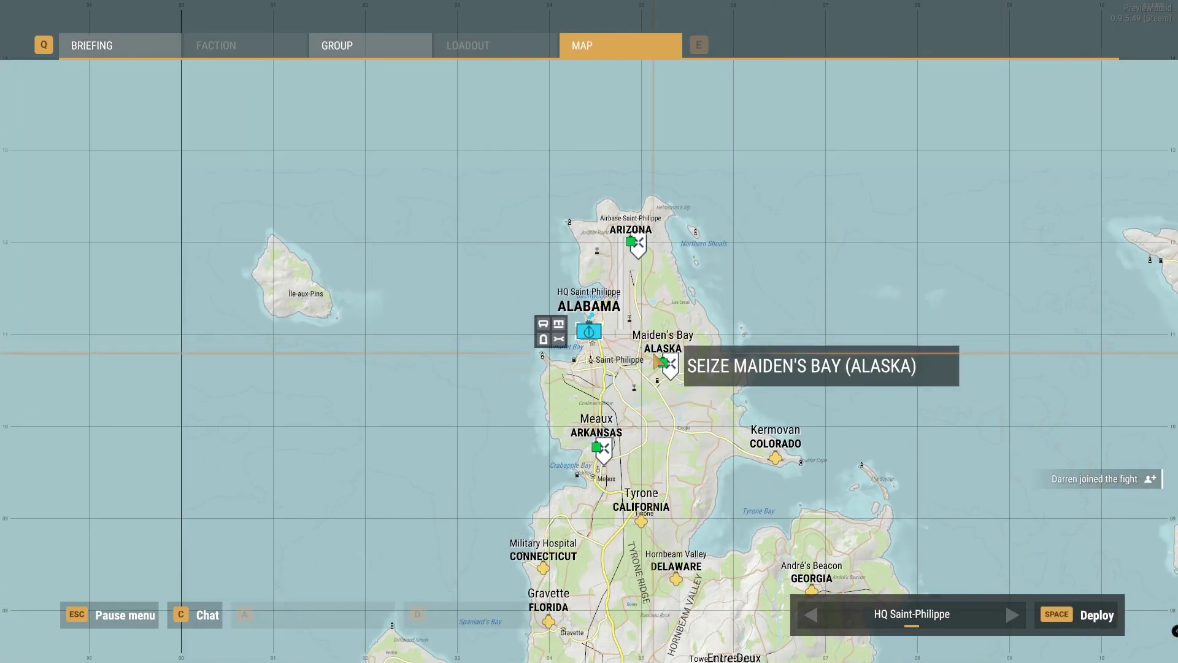
pyautogui.press('space')
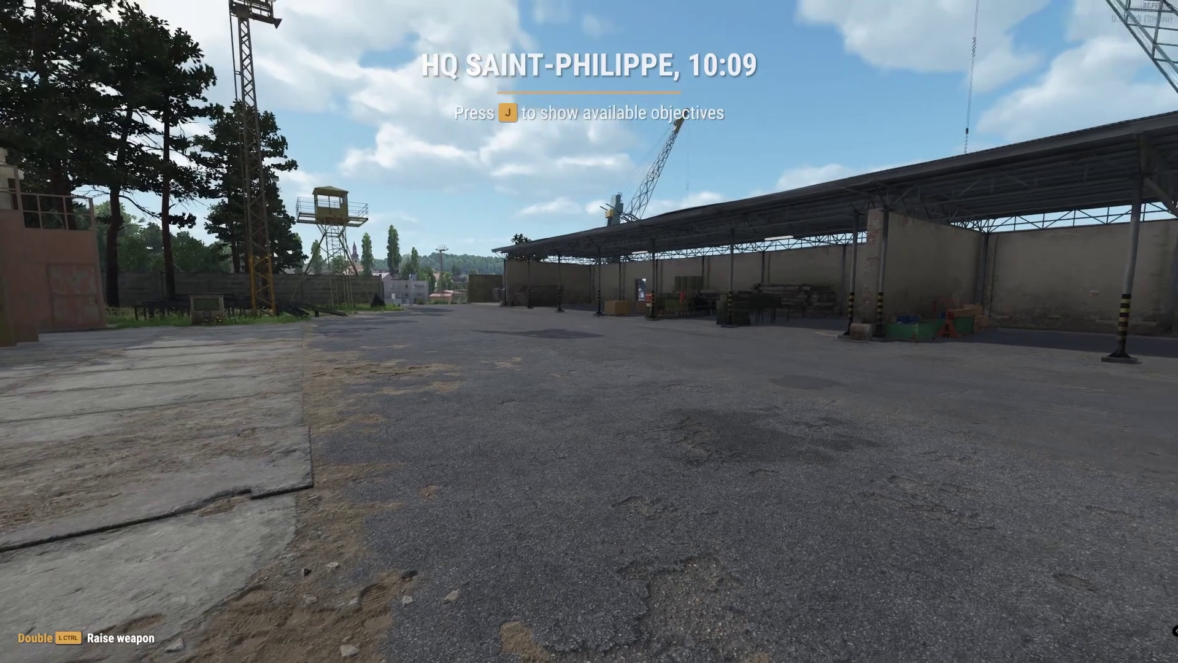
# Check the objectives list, then walk between the hangars and out through the base gate.
pyautogui.press('j')
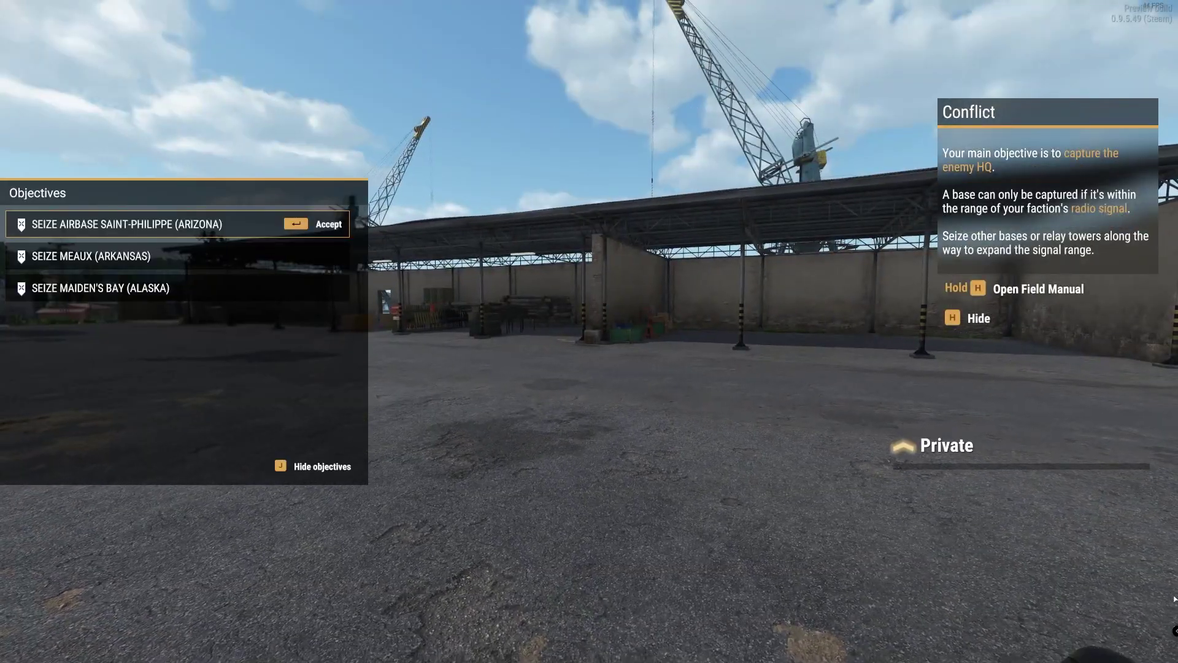
pyautogui.press('j')
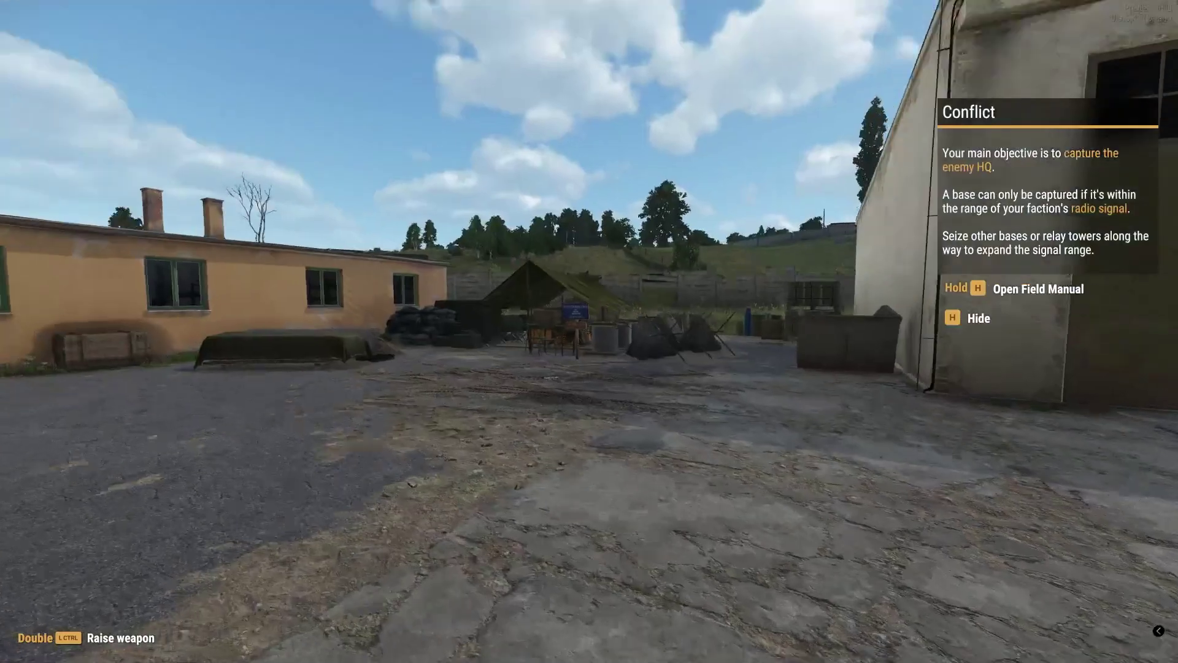
pyautogui.press('w')
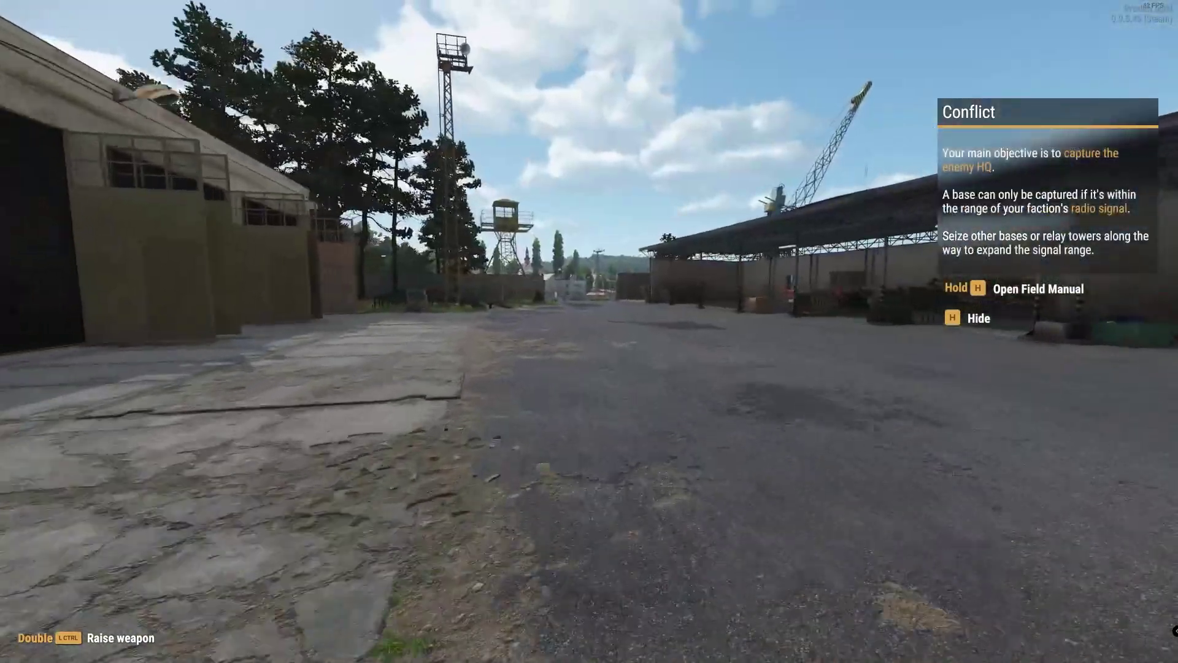
pyautogui.press('w')
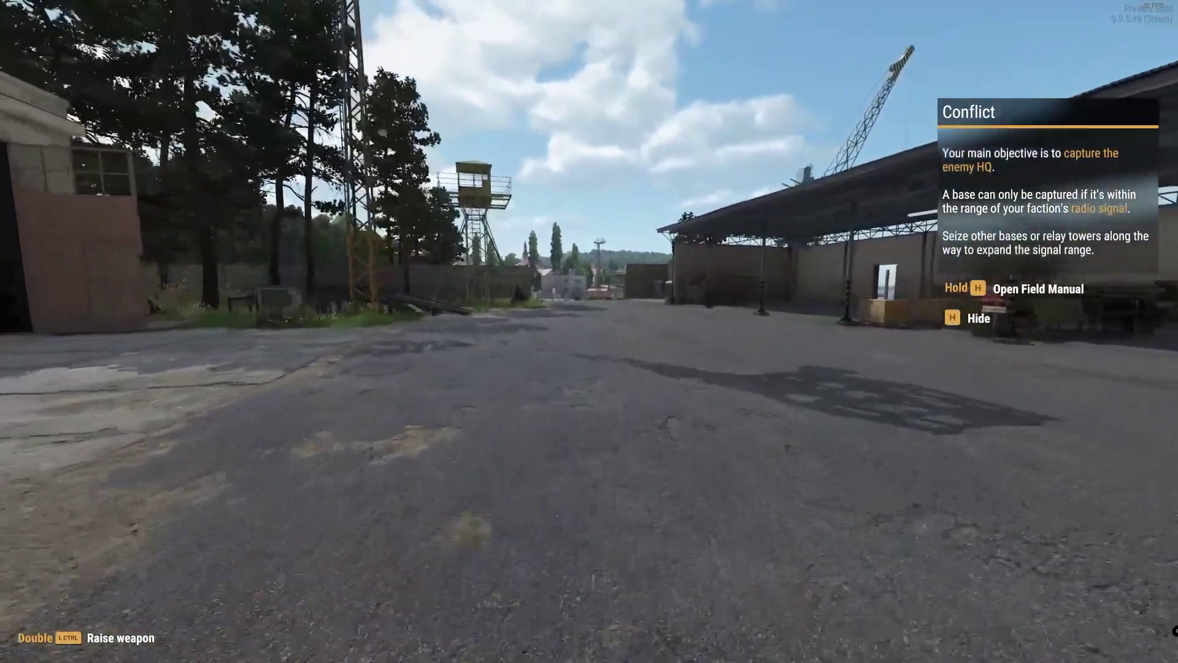
pyautogui.press('w')
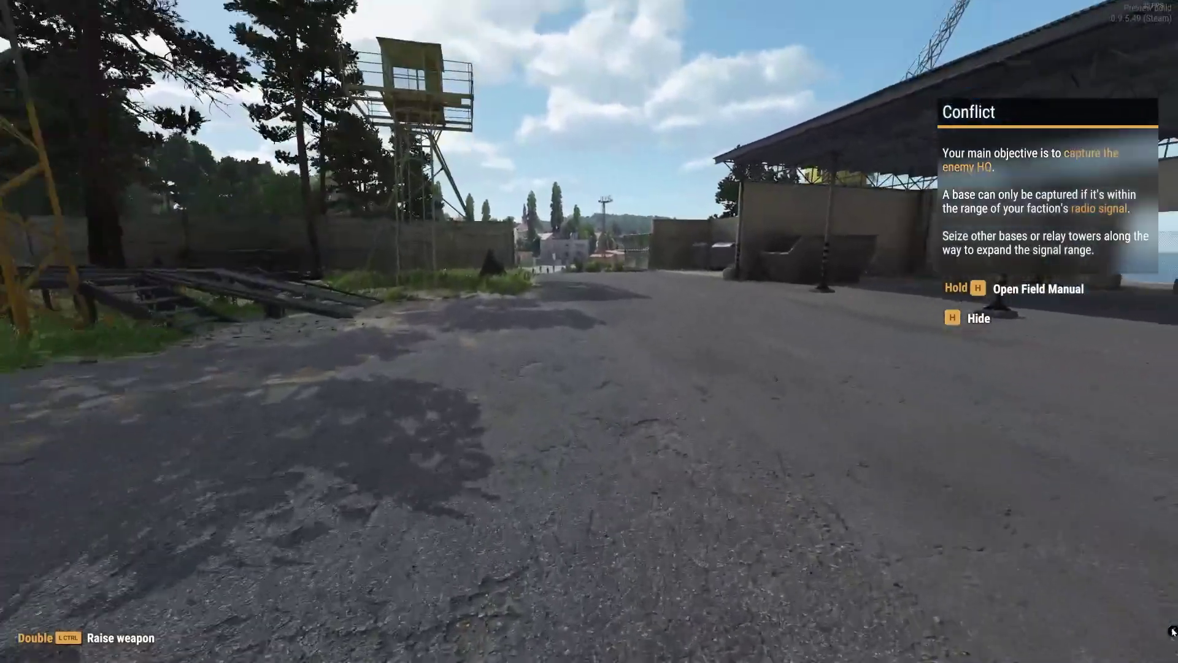
pyautogui.press('ctrl')
pyautogui.press('ctrl')
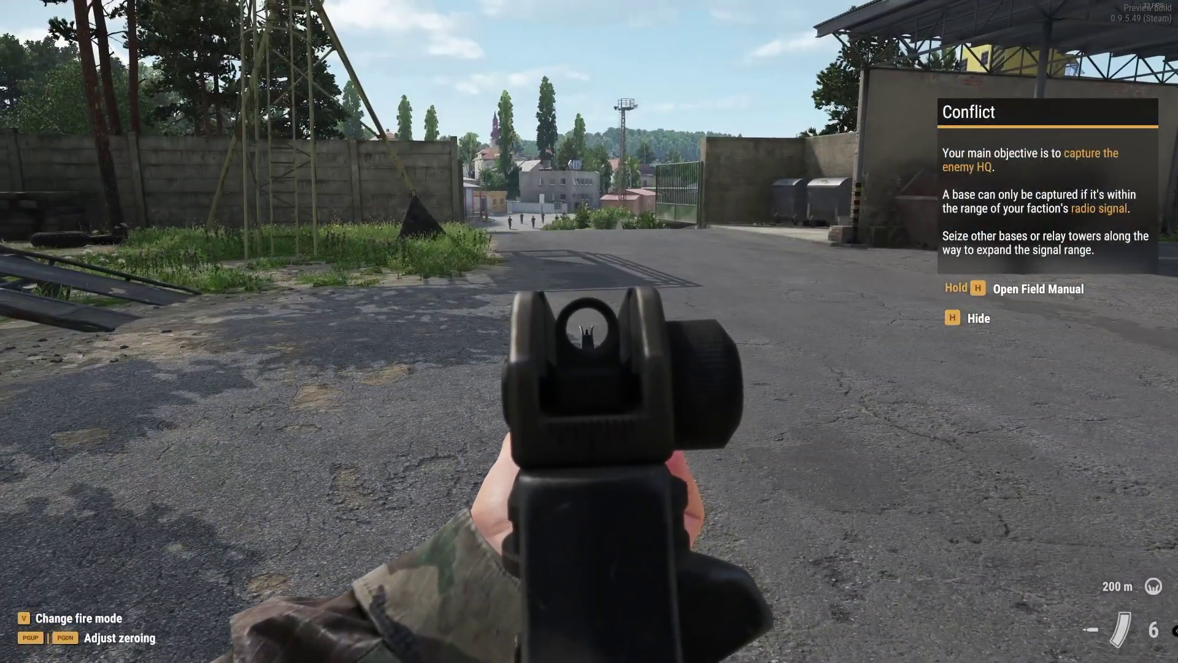
pyautogui.rightClick(589, 331)
pyautogui.press('w')
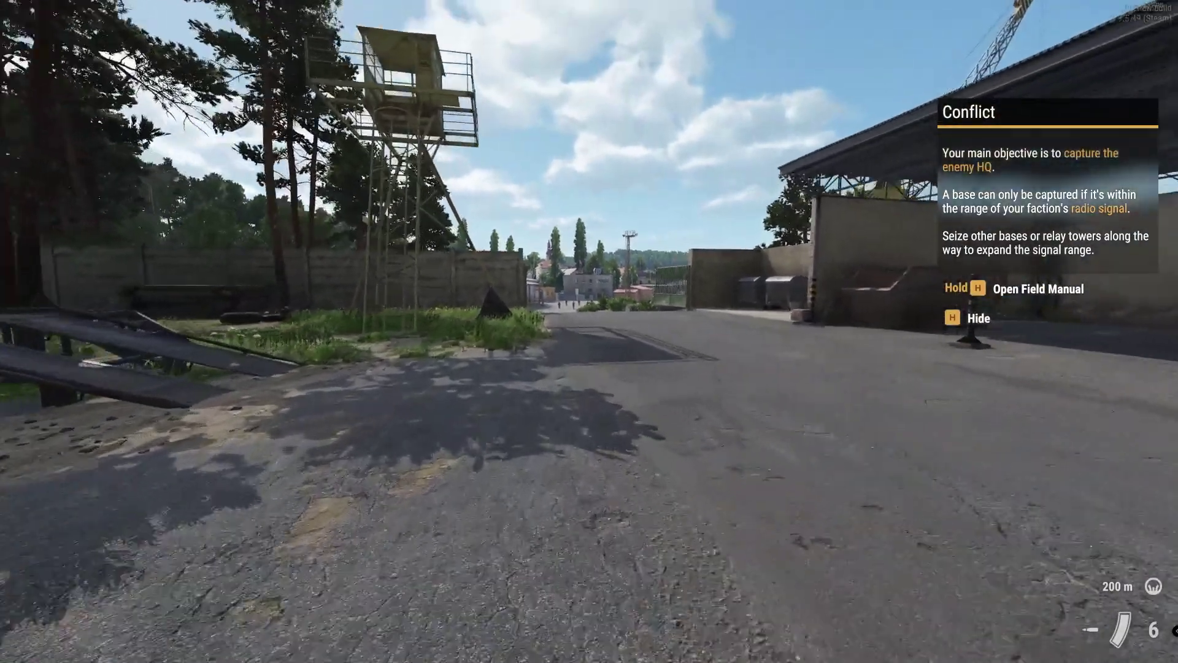
pyautogui.press('w')
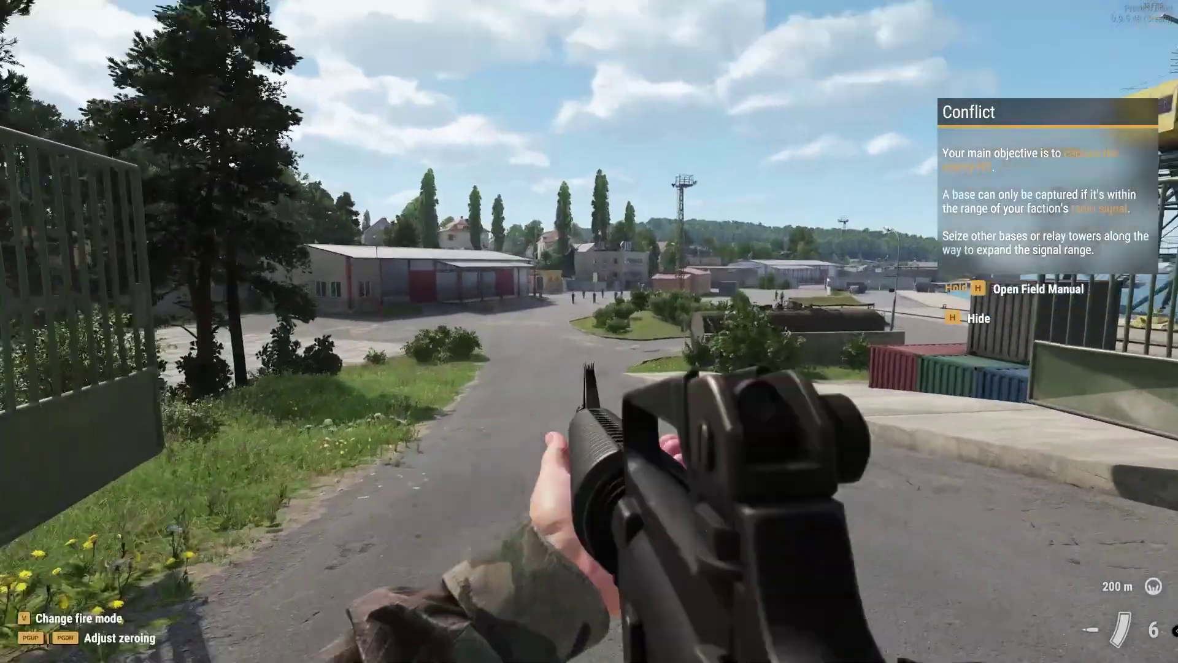
# Aim and fire at a figure, then explore the harbour containers and walk toward the crane.
pyautogui.rightClick(589, 332)
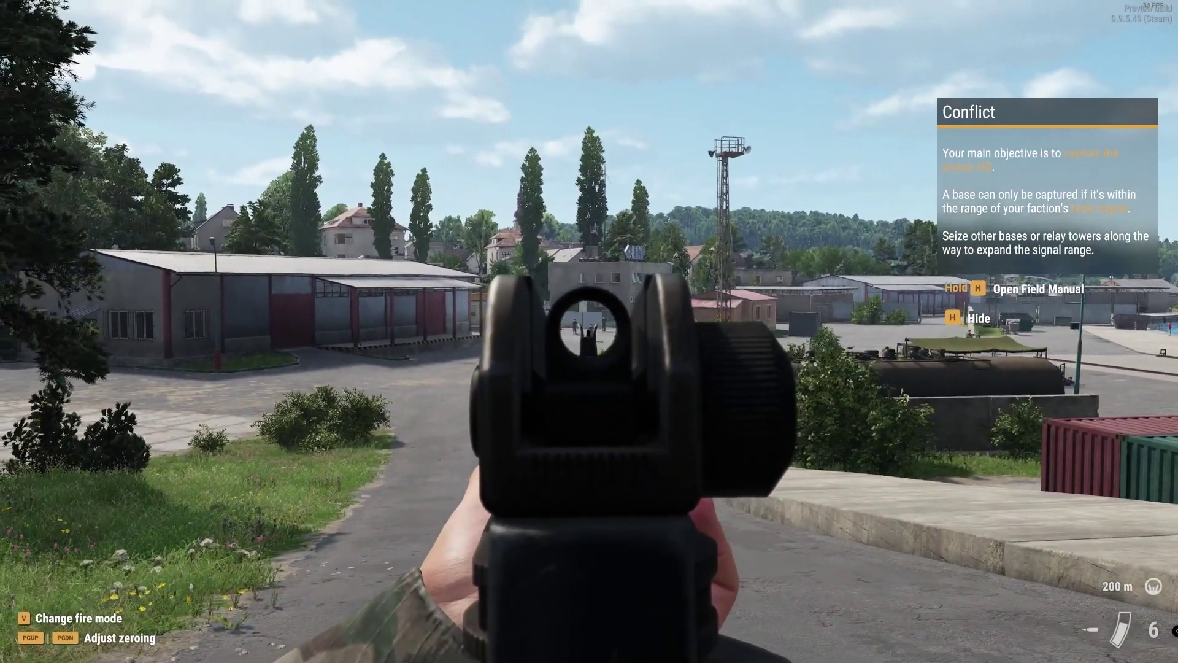
pyautogui.click(589, 331)
pyautogui.press('w')
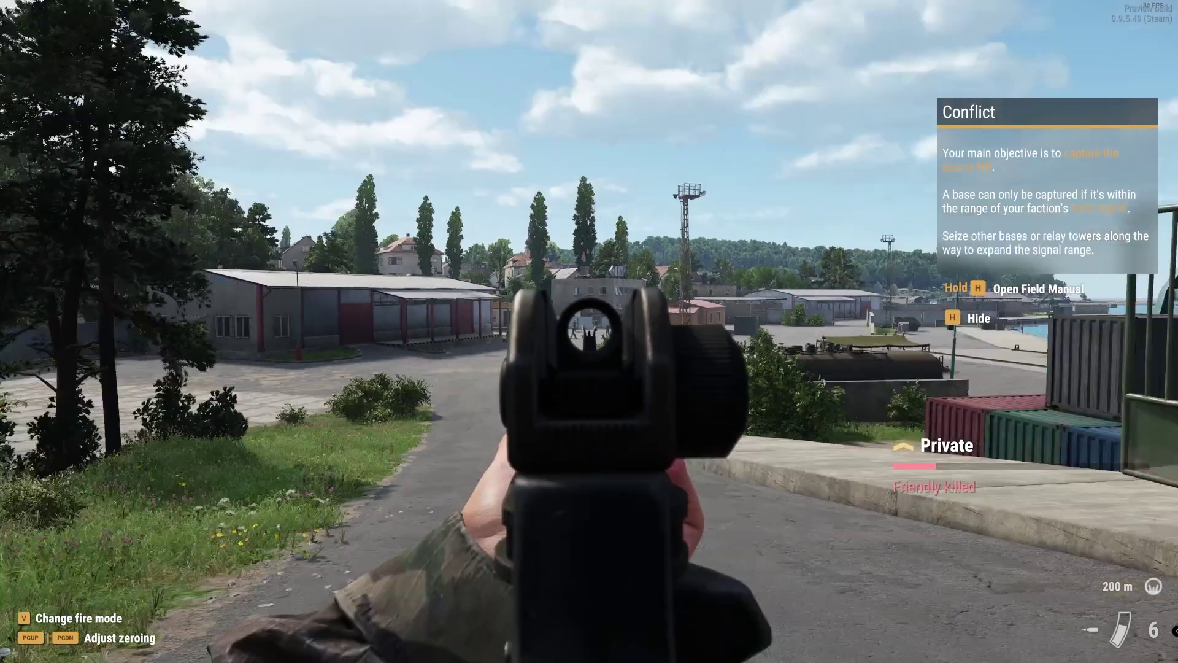
pyautogui.press('w')
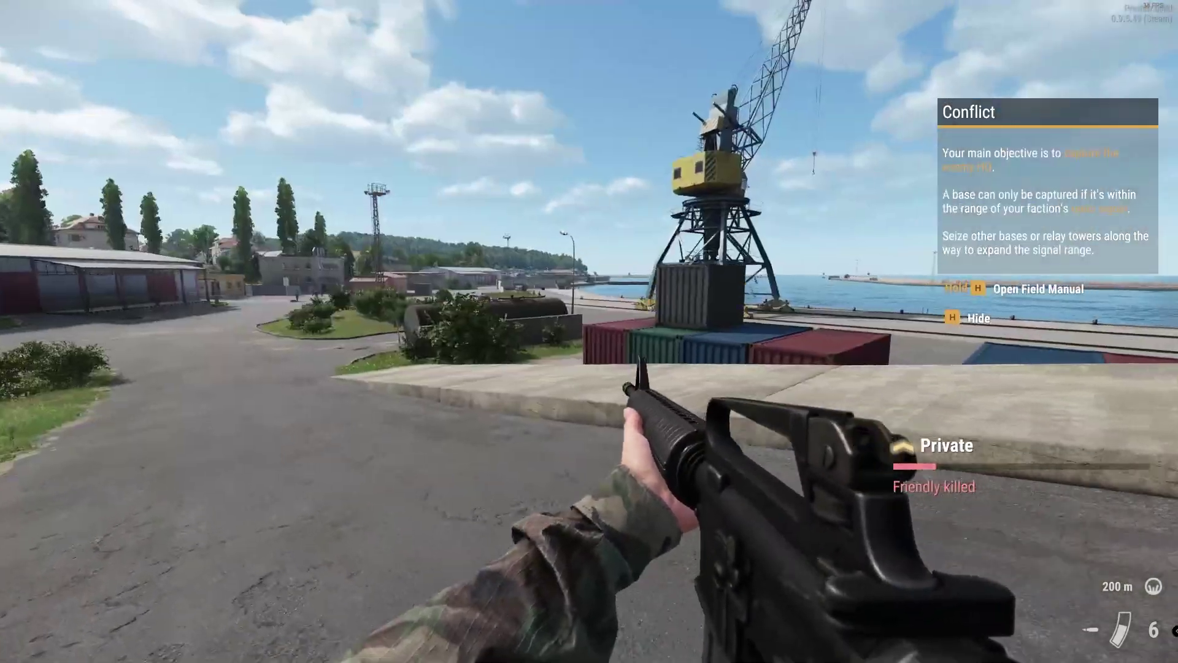
pyautogui.press('w')
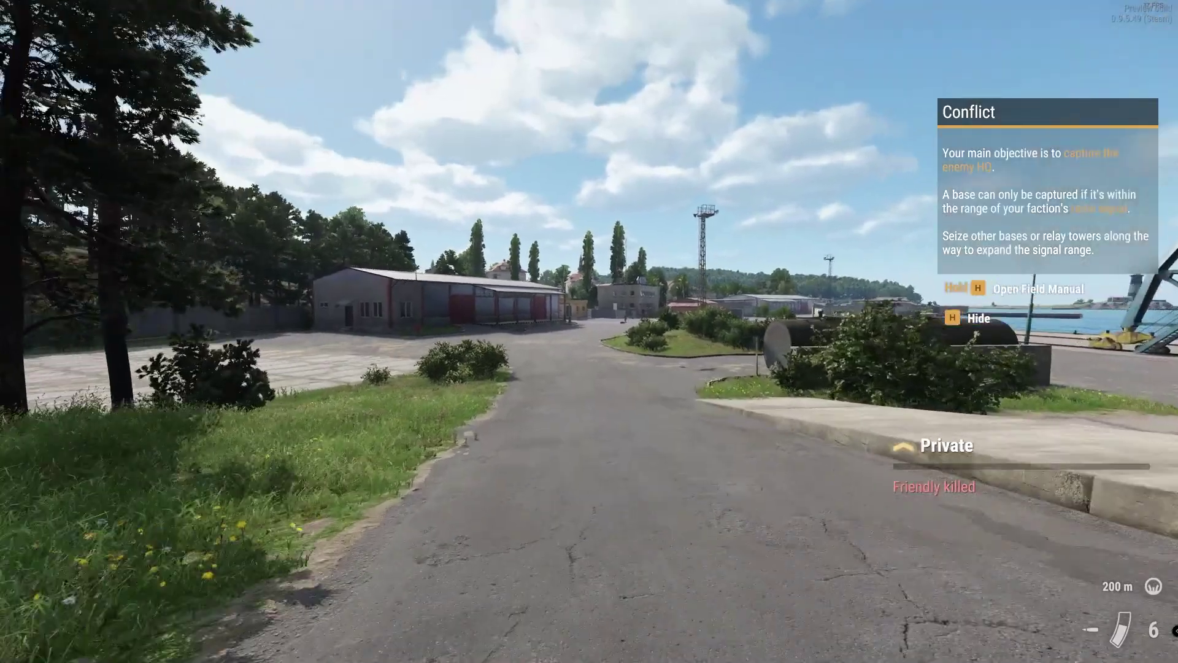
pyautogui.press('h')
pyautogui.press('w')
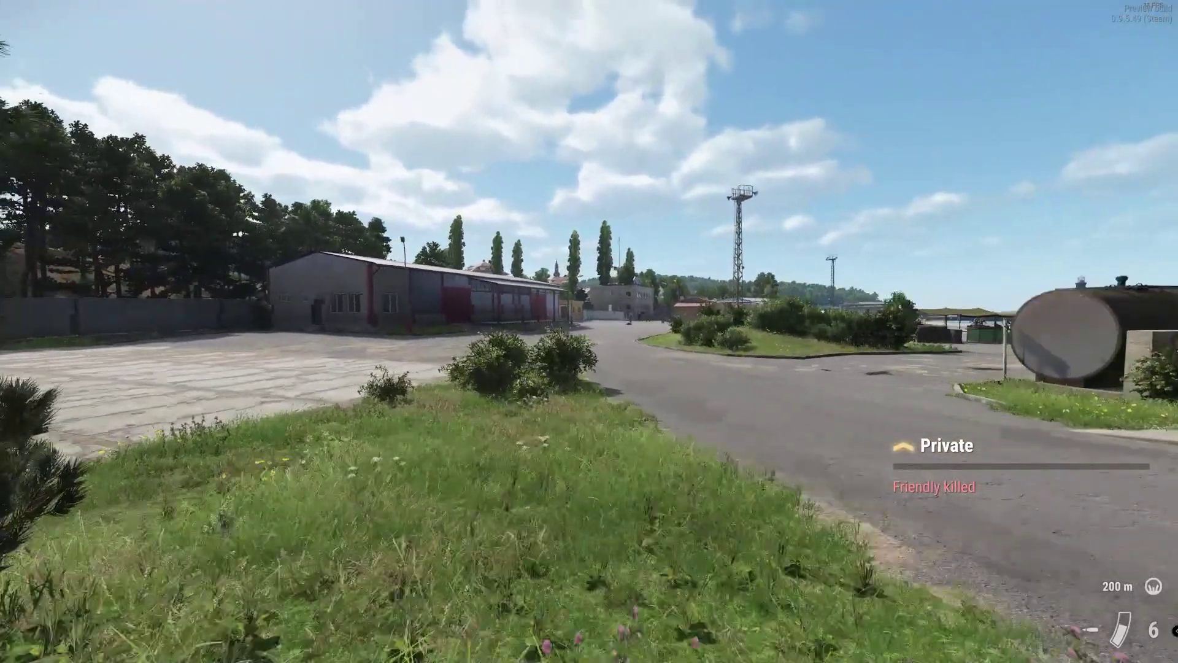
pyautogui.press('w')
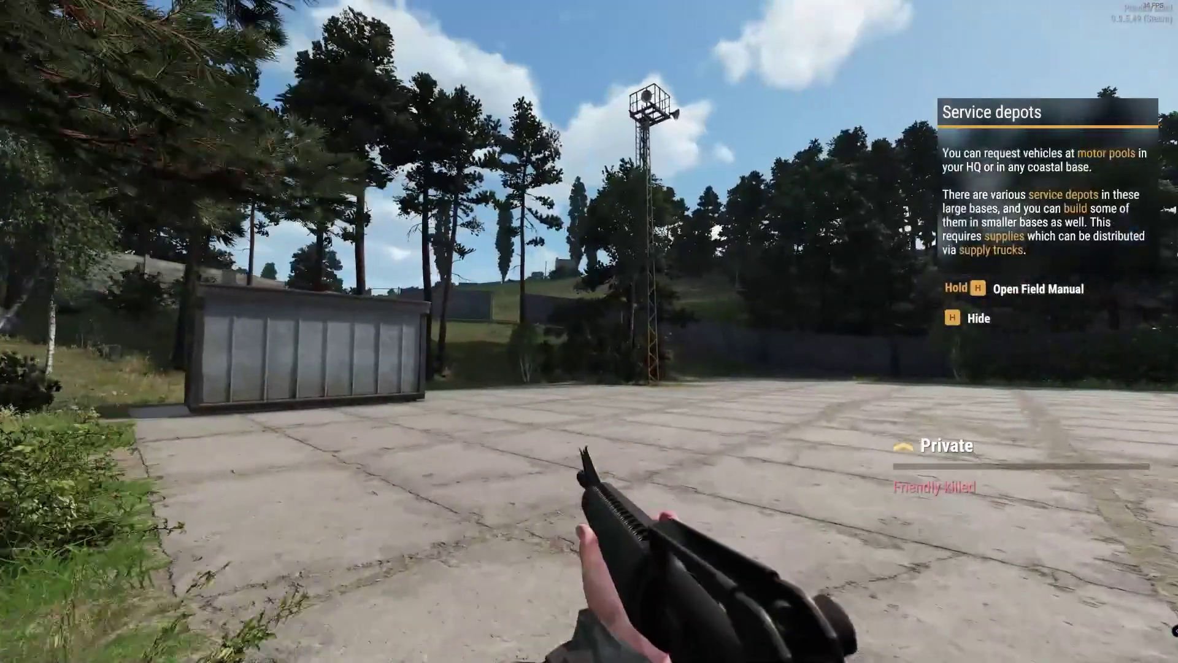
pyautogui.press('w')
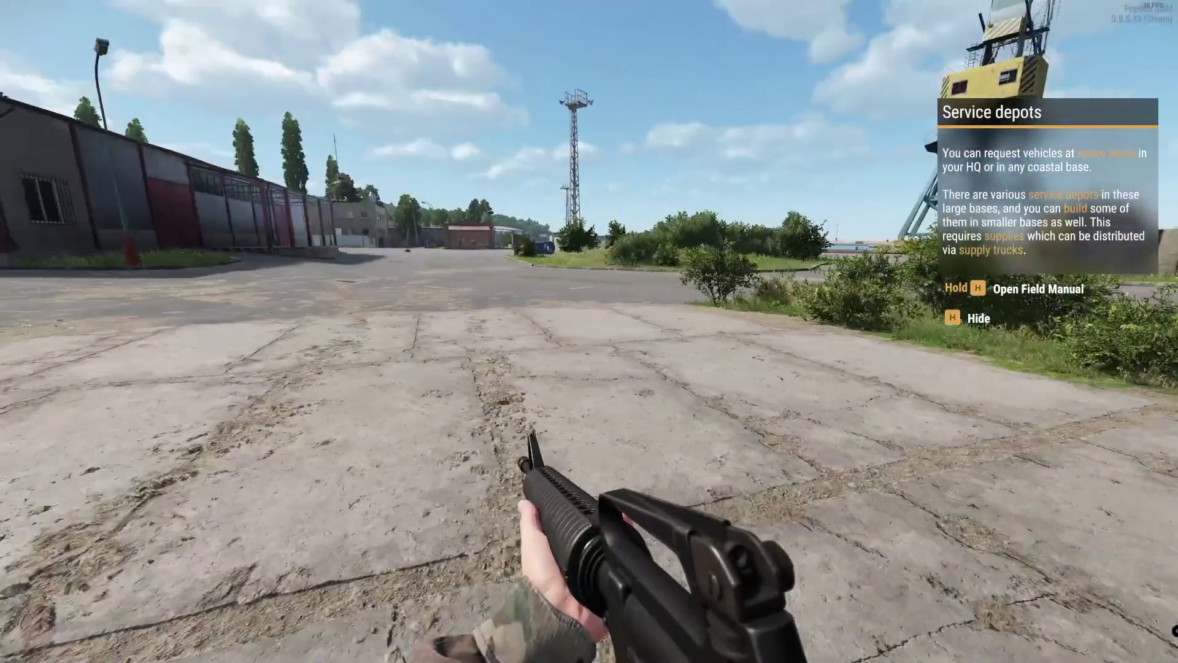
pyautogui.press('w')
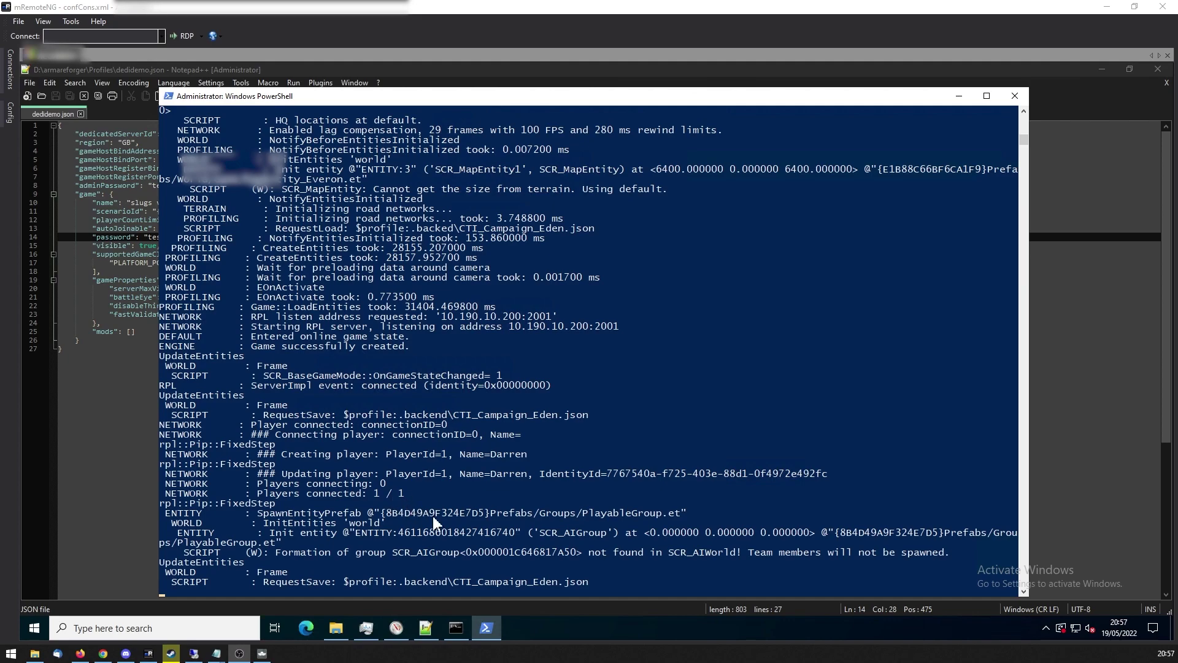
# Stop the server with Ctrl+C until it logs 'Game destroyed', then switch to dedidemo.json.
pyautogui.click(515, 498)
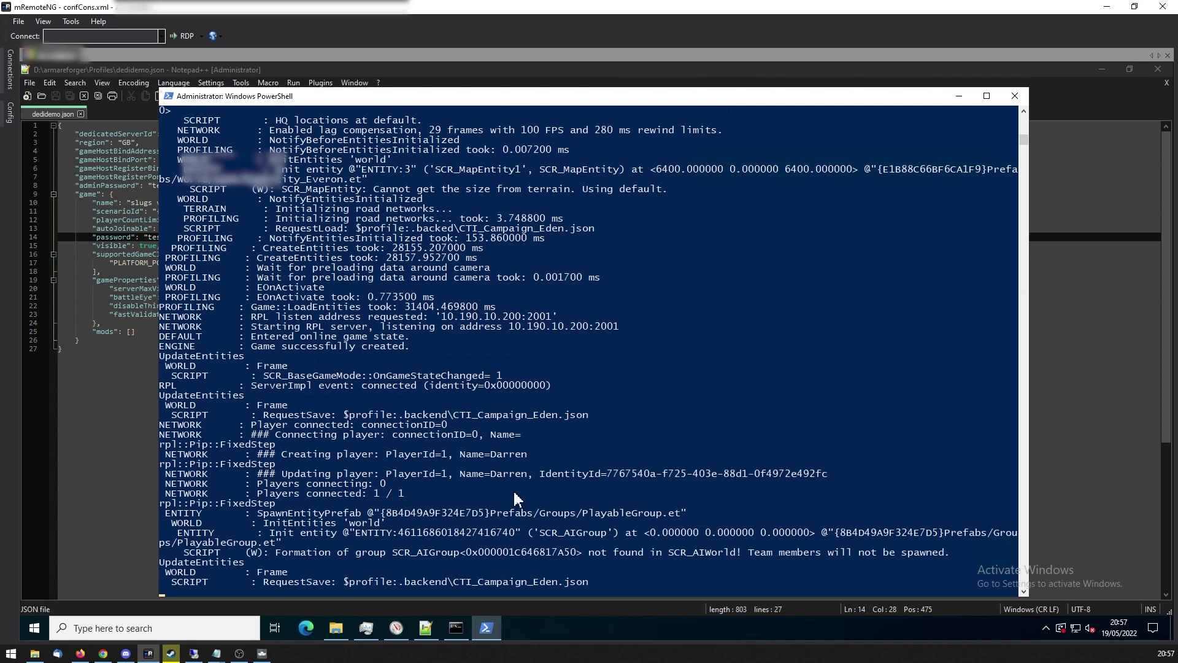
pyautogui.hotkey('ctrl', 'c')
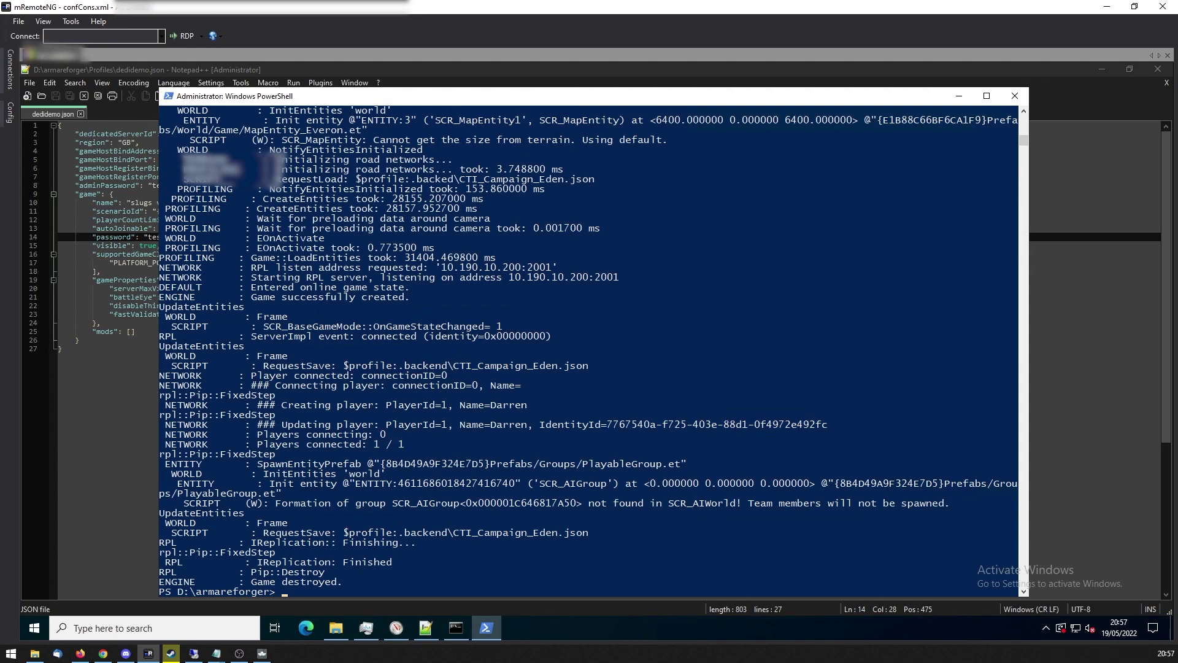
pyautogui.click(425, 485)
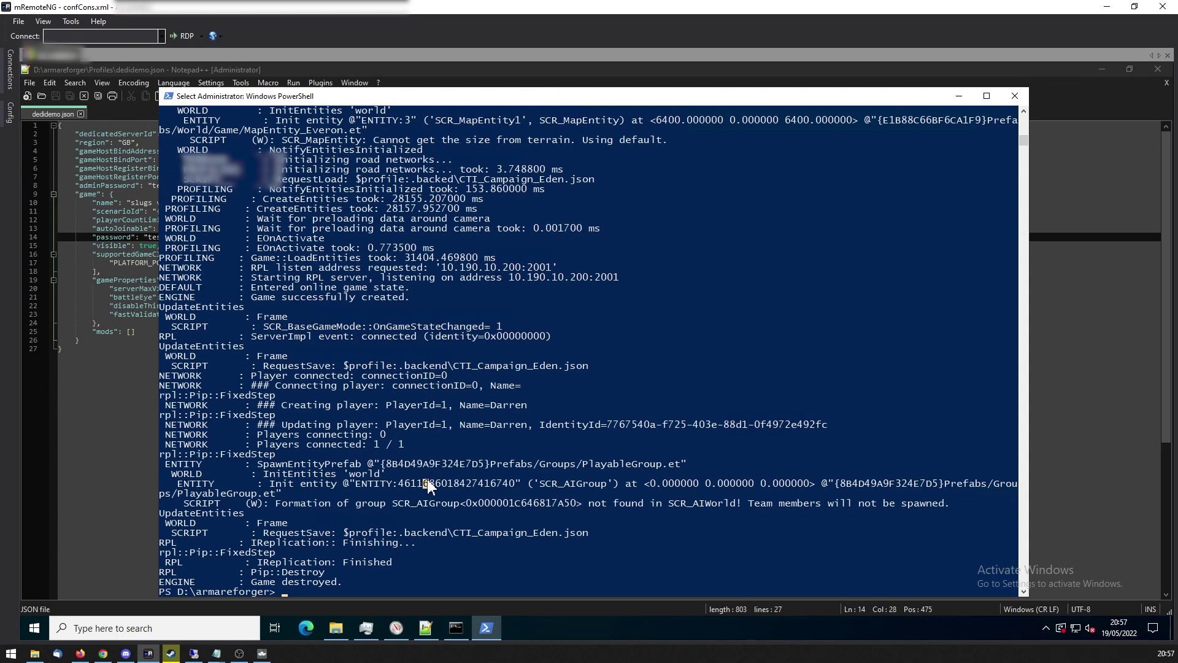
pyautogui.click(118, 418)
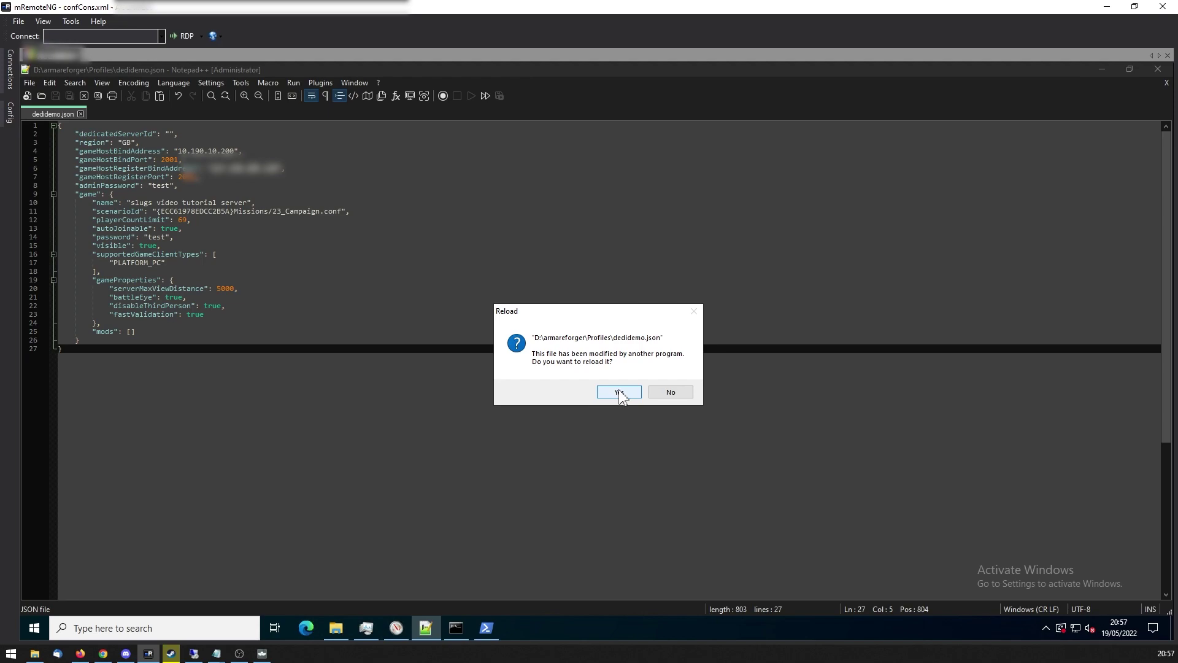
# Accept the reload of dedidemo.json to pick up the server-generated dedicatedServerId.
pyautogui.click(620, 393)
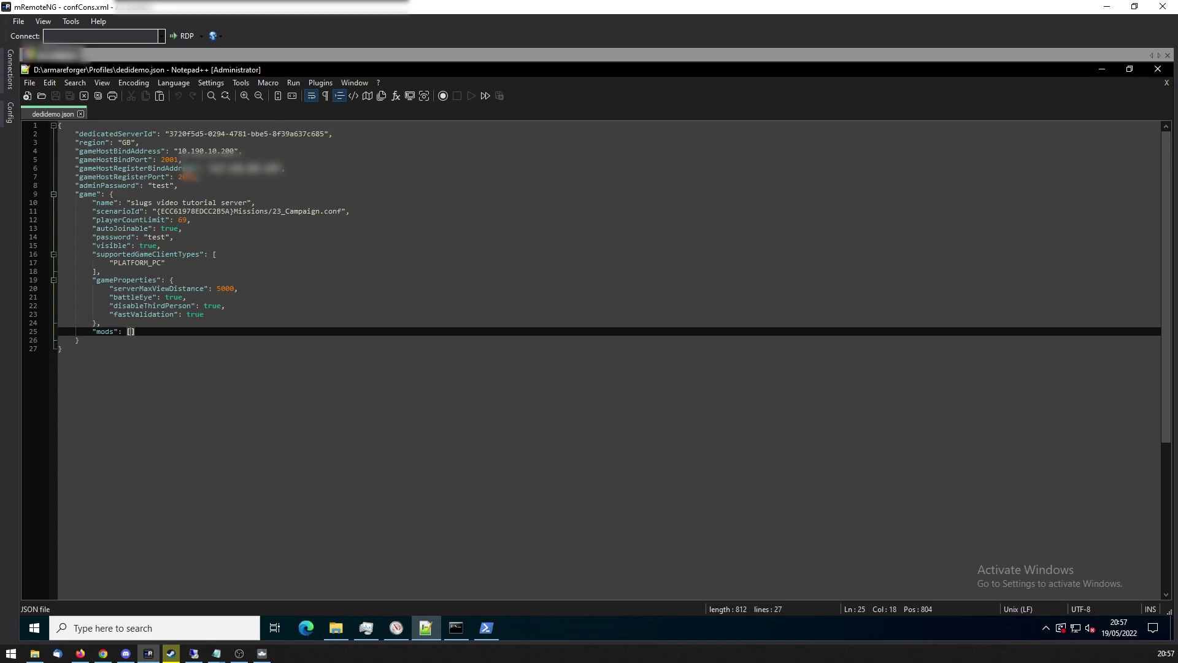
# Paste the ArmaReforgerServer.exe relaunch command with the full dedidemo.json path at the PowerShell prompt.
pyautogui.click(487, 627)
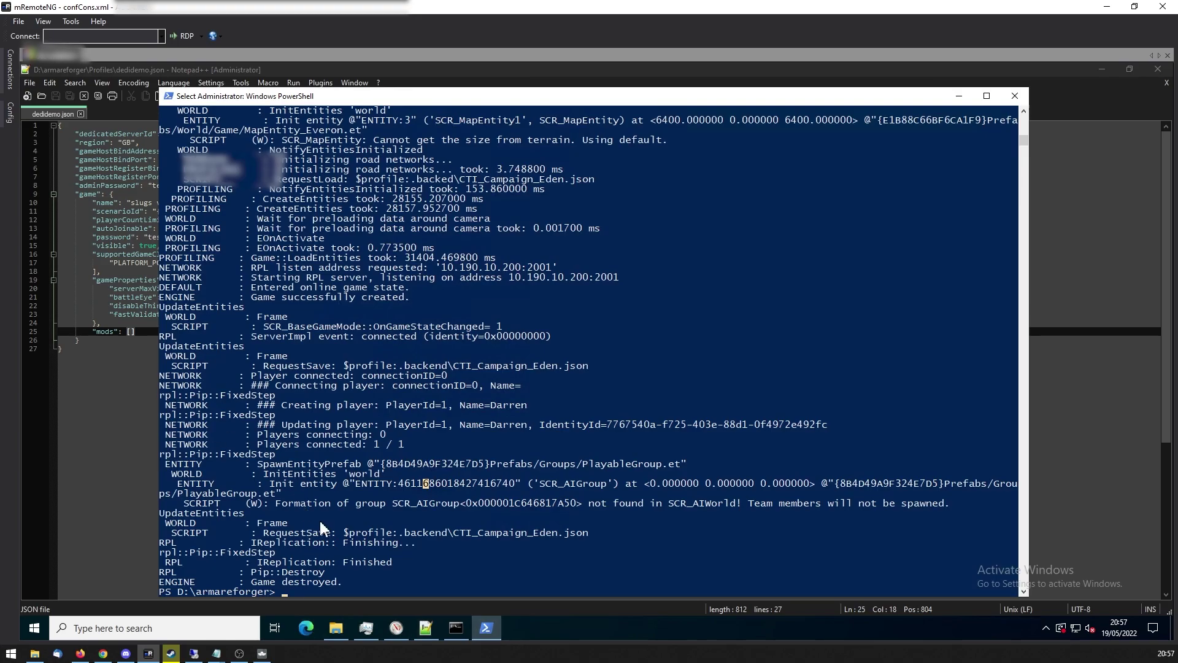
pyautogui.moveTo(547, 103); pyautogui.dragTo(542, 87)
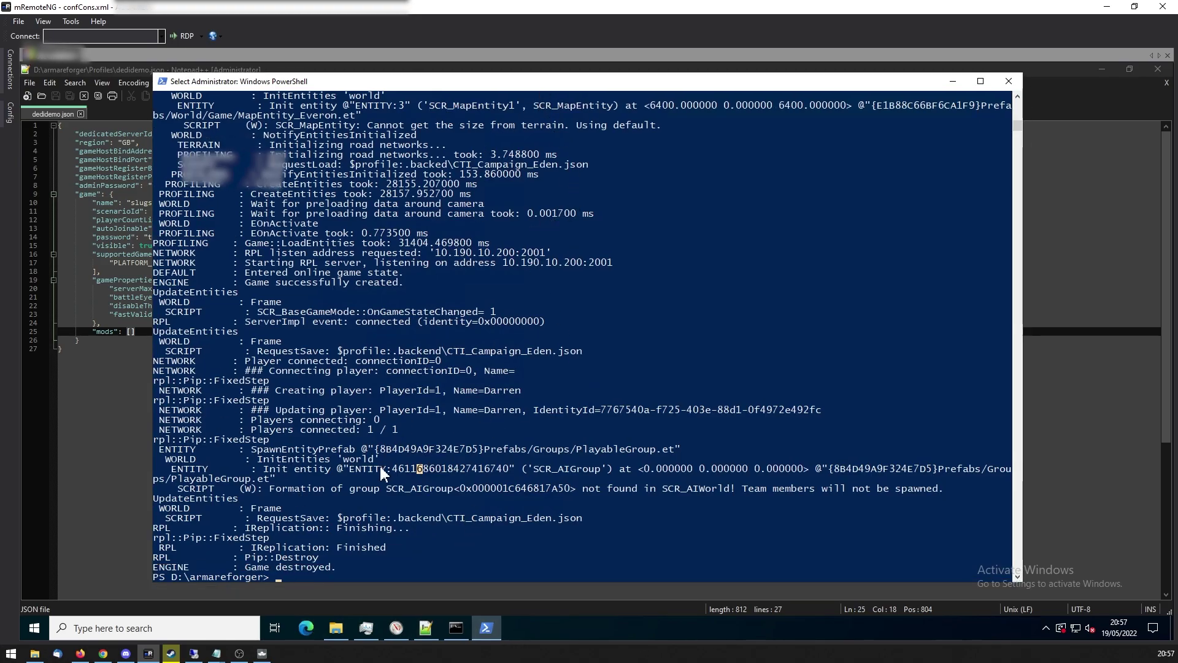
pyautogui.click(420, 537)
pyautogui.rightClick(419, 538)
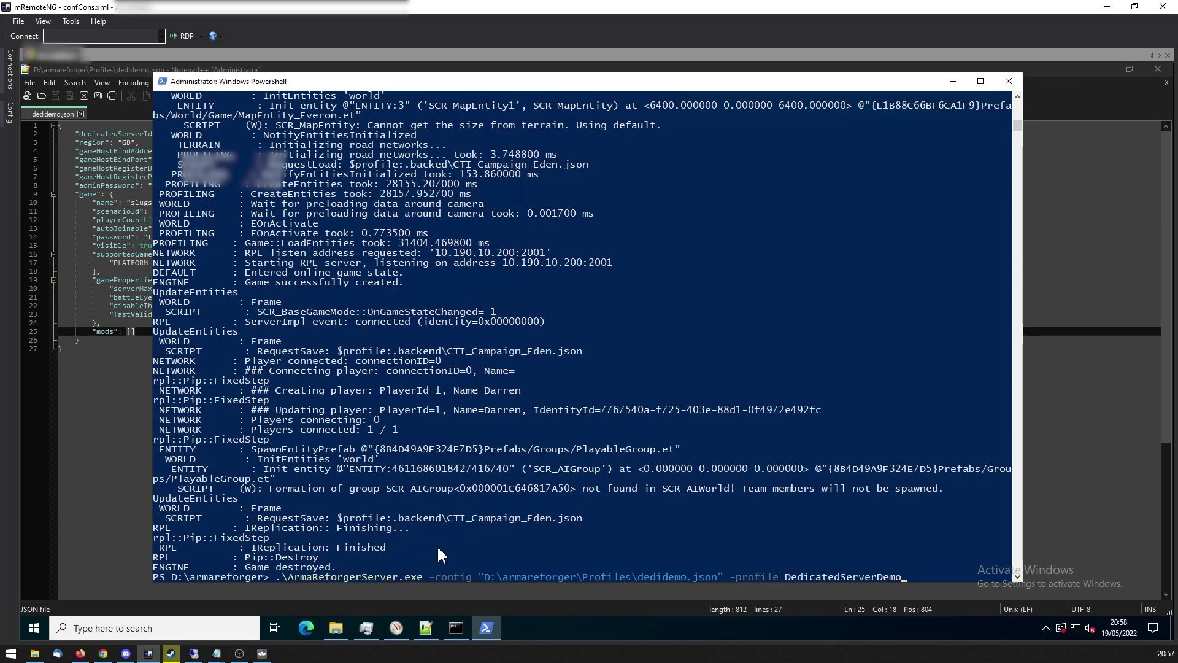